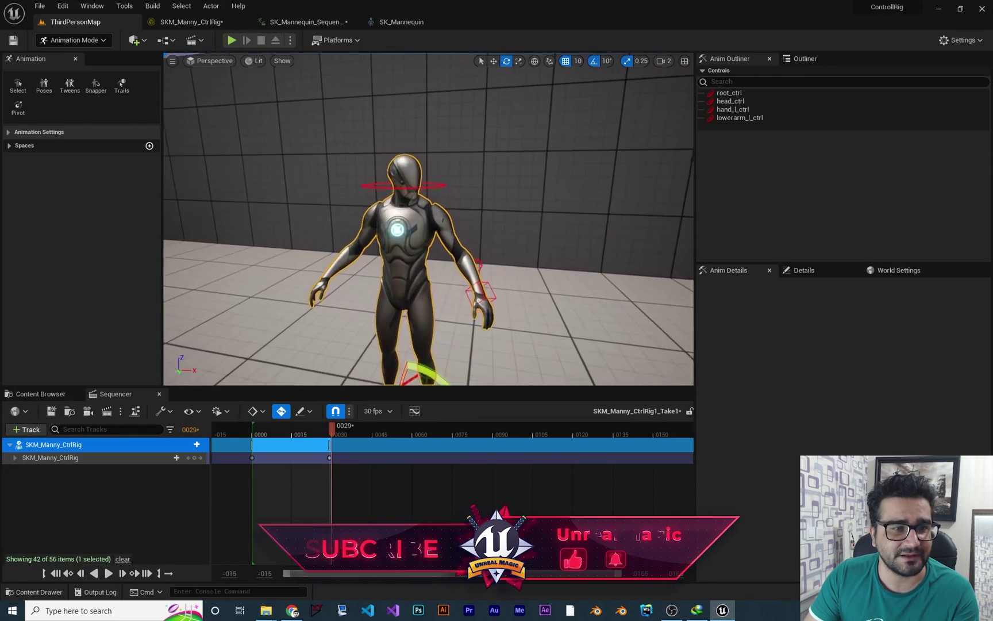
Turn the mannequin's head by rotating head_ctrl about its vertical axis in the level viewport
left_click(417, 180)
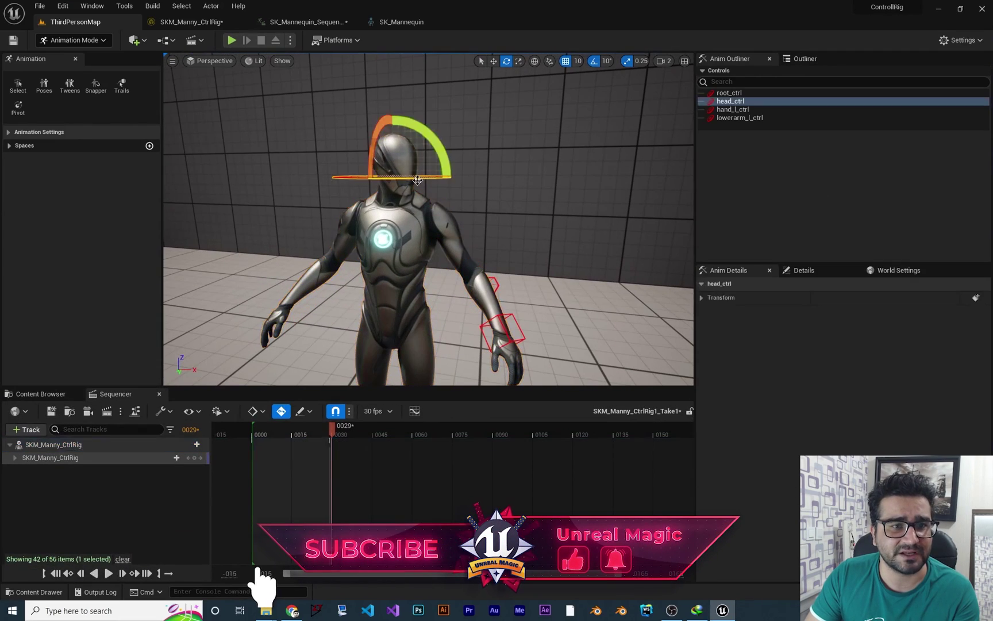
left_click_drag(417, 180, 458, 179)
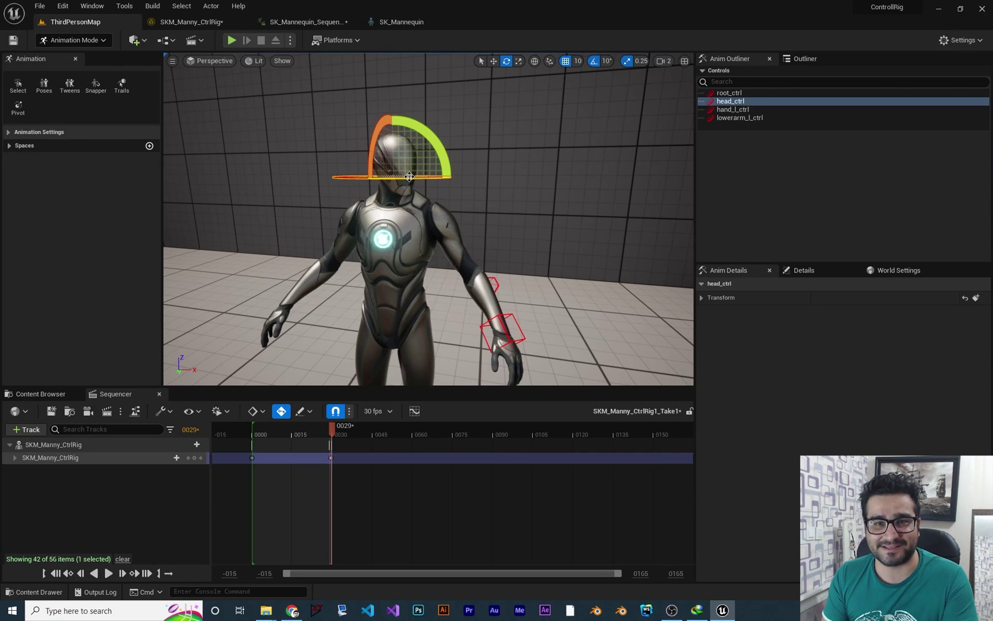
left_click_drag(409, 176, 462, 183)
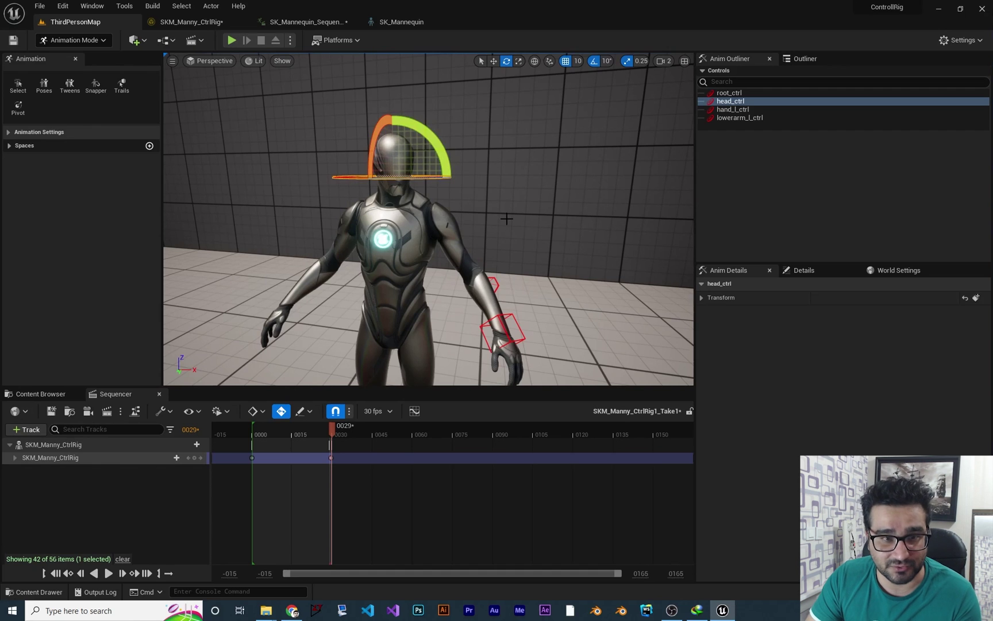
Raise the left hand control hand_l_ctrl and move it outward from the body to pose the arm
mouse_move(550, 281)
left_mouse_down("alt")
mouse_move(500, 319)
mouse_move(551, 281)
left_mouse_up("alt")
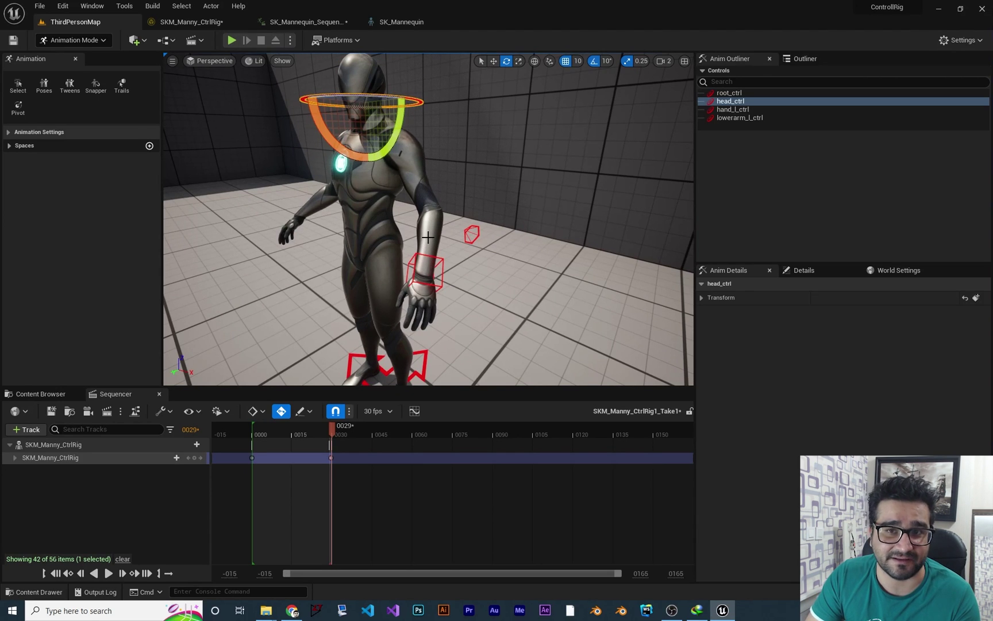
left_click_drag(428, 237, 500, 212, "alt")
left_click(462, 249)
key("w")
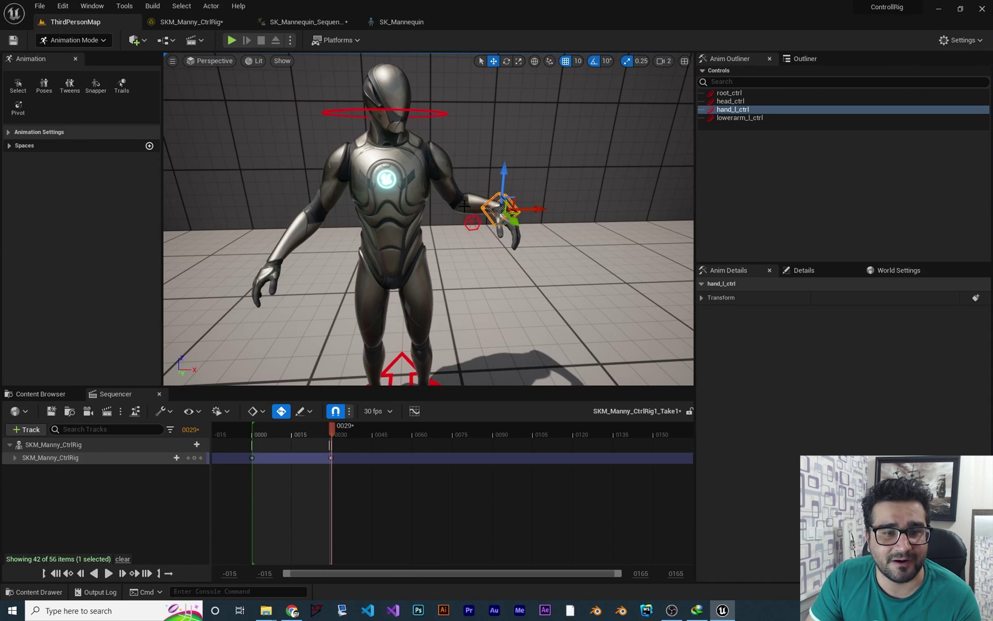
left_click_drag(503, 210, 552, 210)
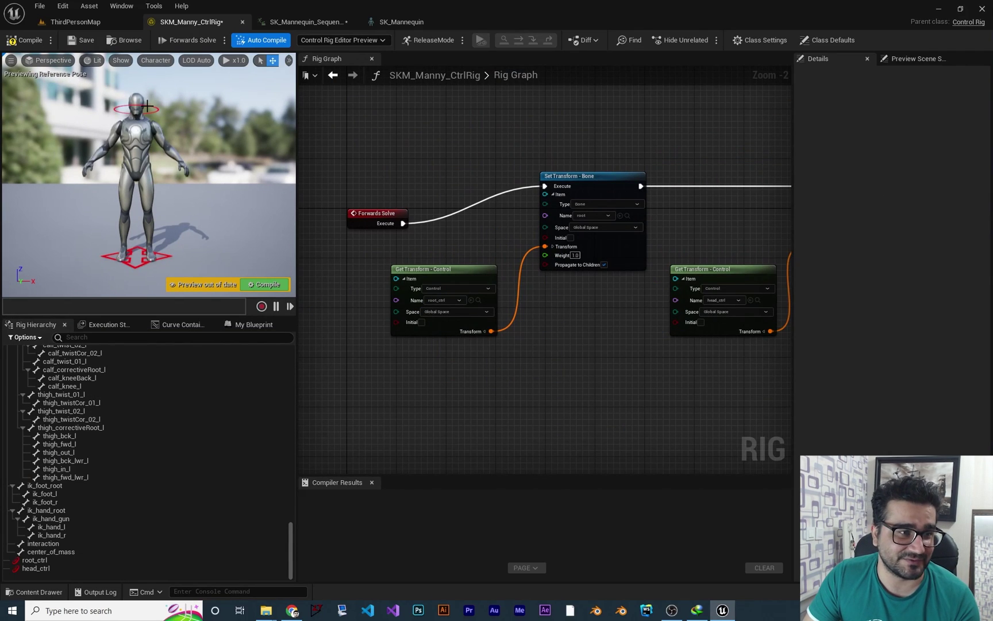
Inspect the root and head controls in the SKM_Manny_CtrlRig preview, showing the head control's rotation gizmo
left_click(137, 265)
left_click(155, 110)
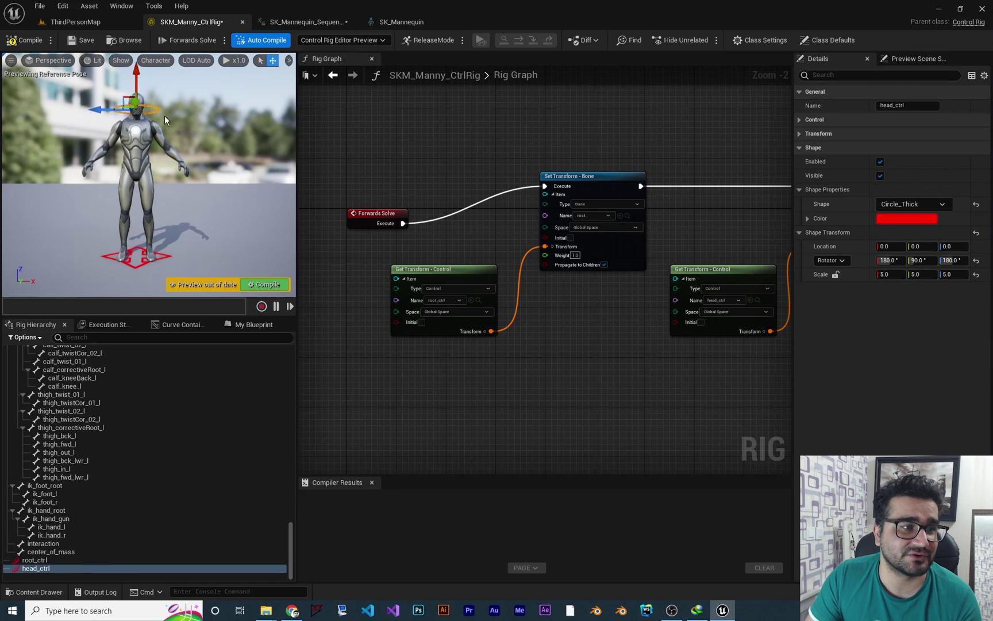
key("e")
mouse_move(149, 105)
left_mouse_down()
mouse_move(138, 106)
mouse_move(155, 97)
left_mouse_up()
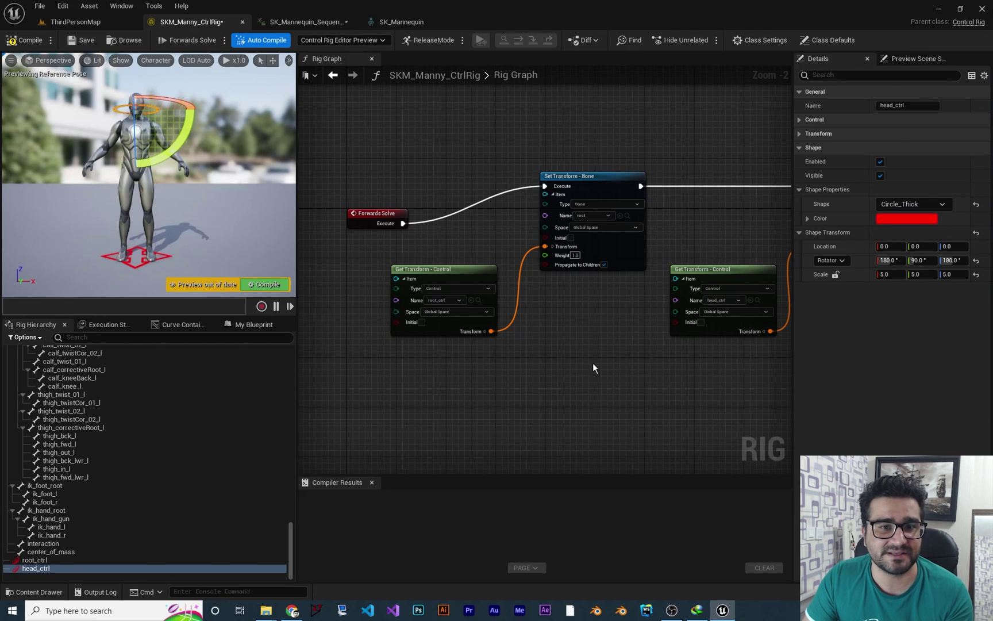
Add a Basic IK node to the rig graph beyond the head's Set Transform node
right_click_drag(618, 372, 595, 195)
right_click(567, 182)
type("basic ik")
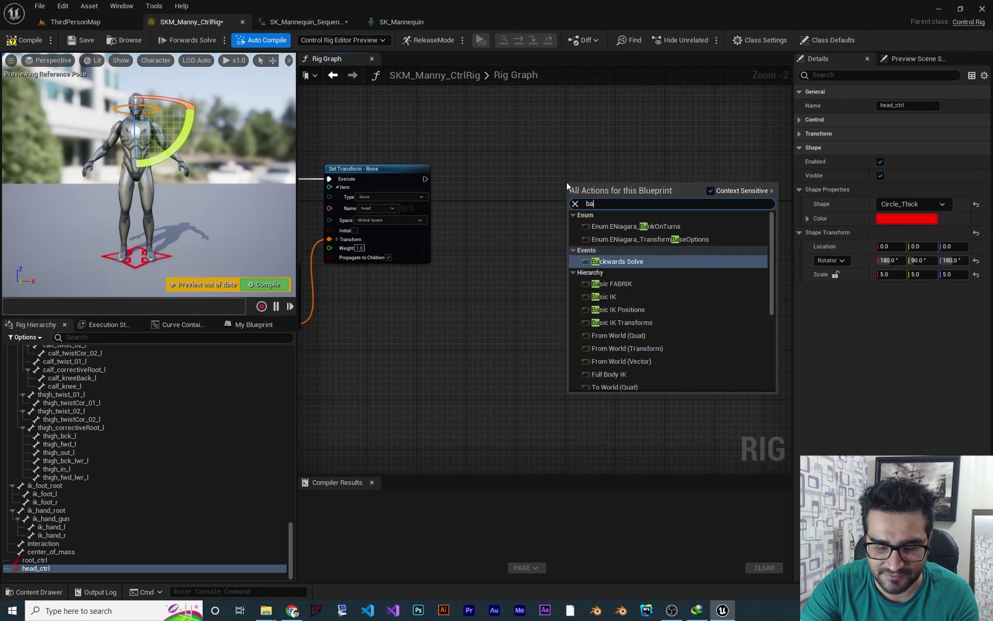
left_click(600, 239)
left_click_drag(601, 240, 607, 222)
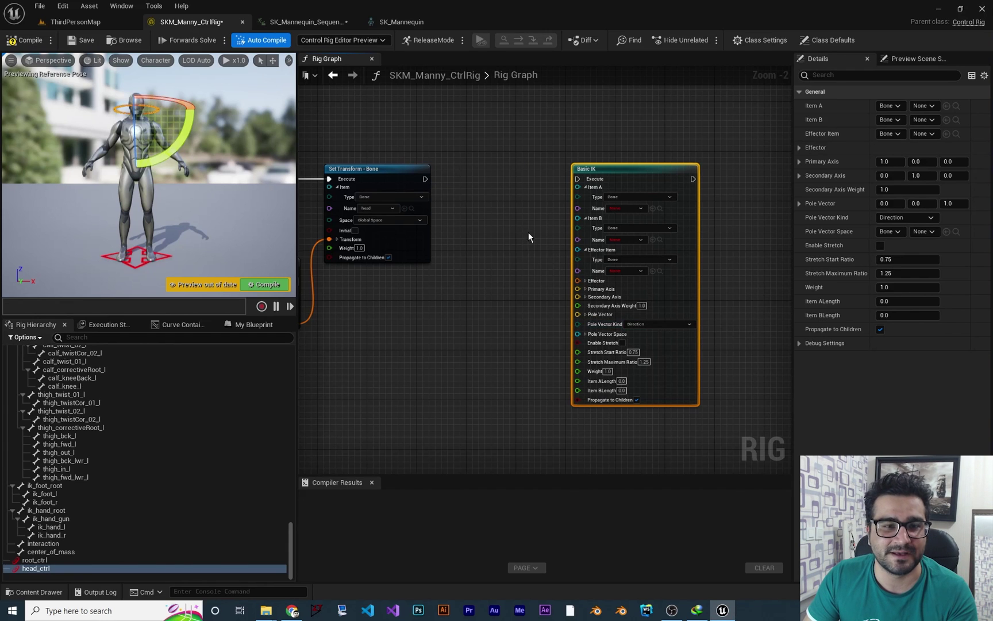
Select the upperarm_l, lowerarm_l and hand_l bones in the rig hierarchy and frame them in the preview
right_click_drag(519, 262, 465, 237)
scroll(512, 243, "up", 2)
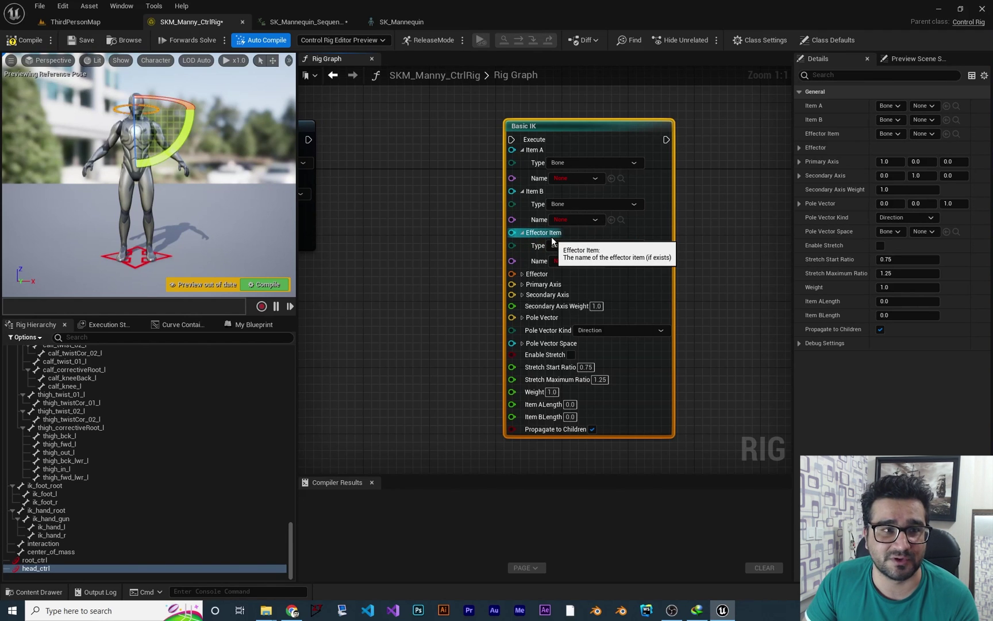
scroll(92, 431, "up", 15)
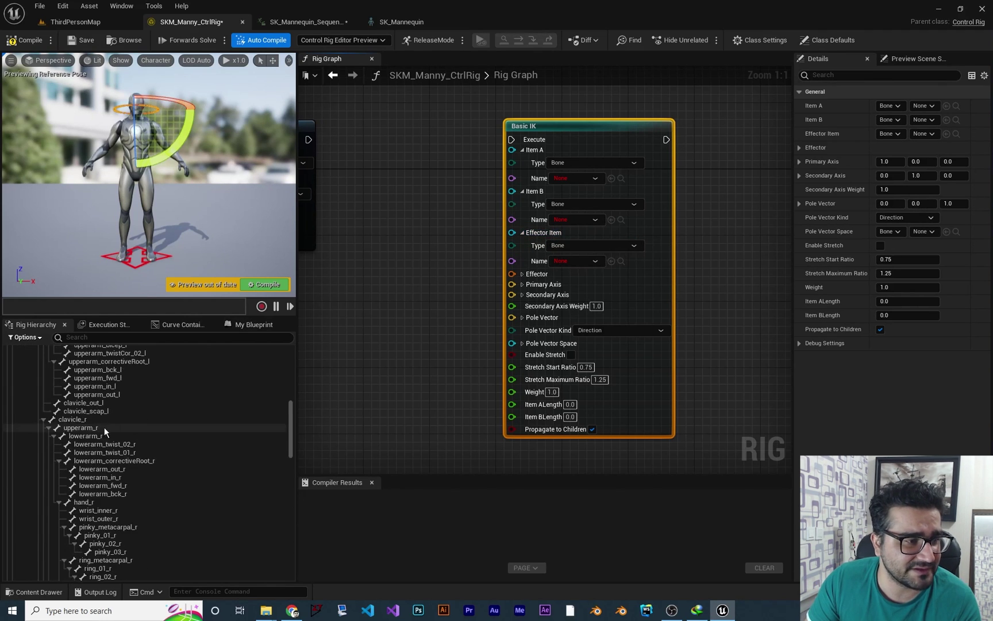
scroll(102, 424, "up", 10)
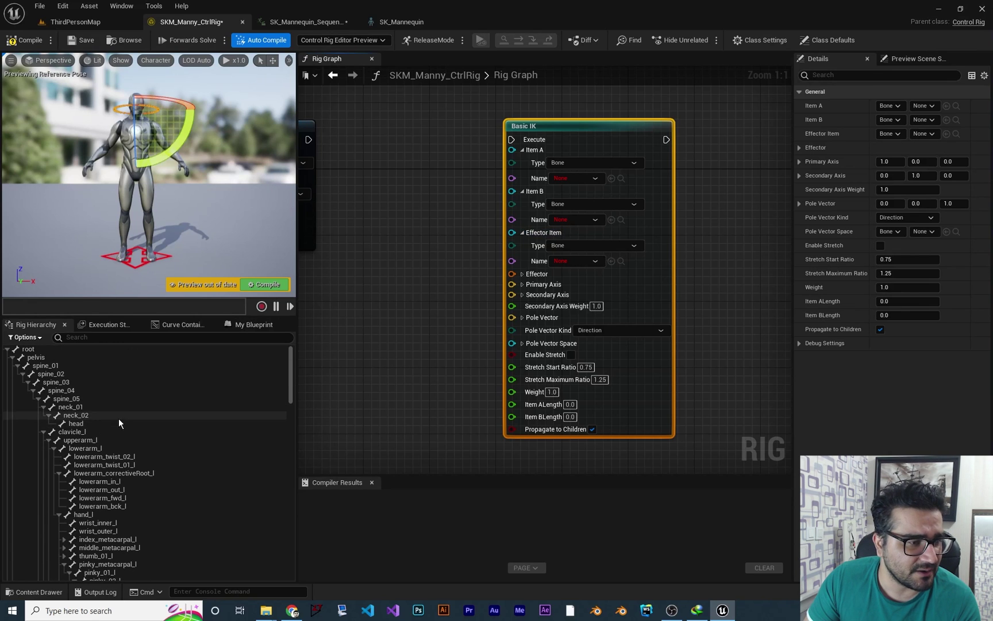
left_click(91, 441)
left_click(92, 450, "ctrl")
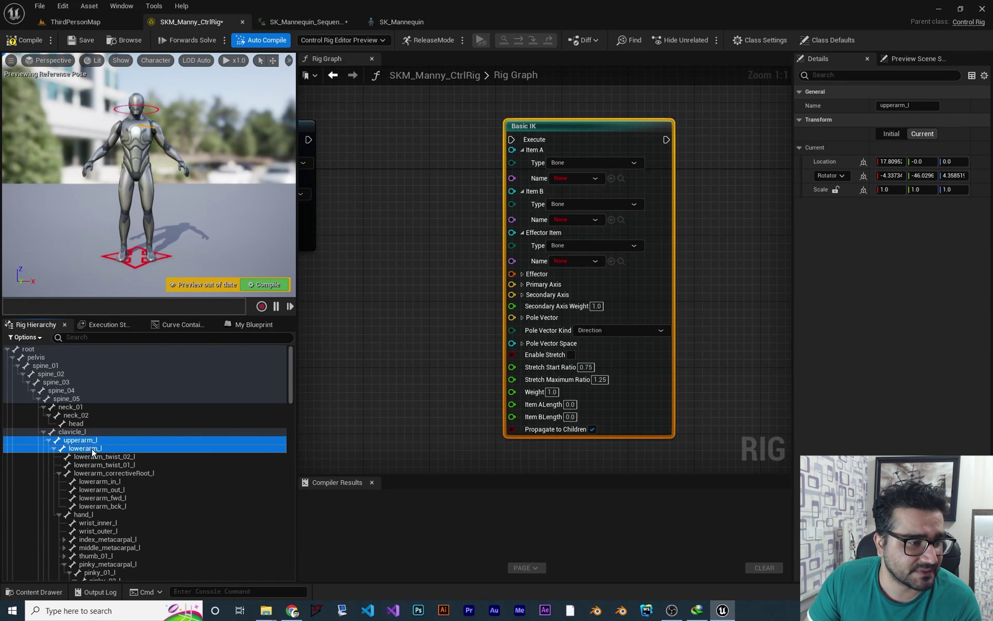
left_click(86, 515, "ctrl")
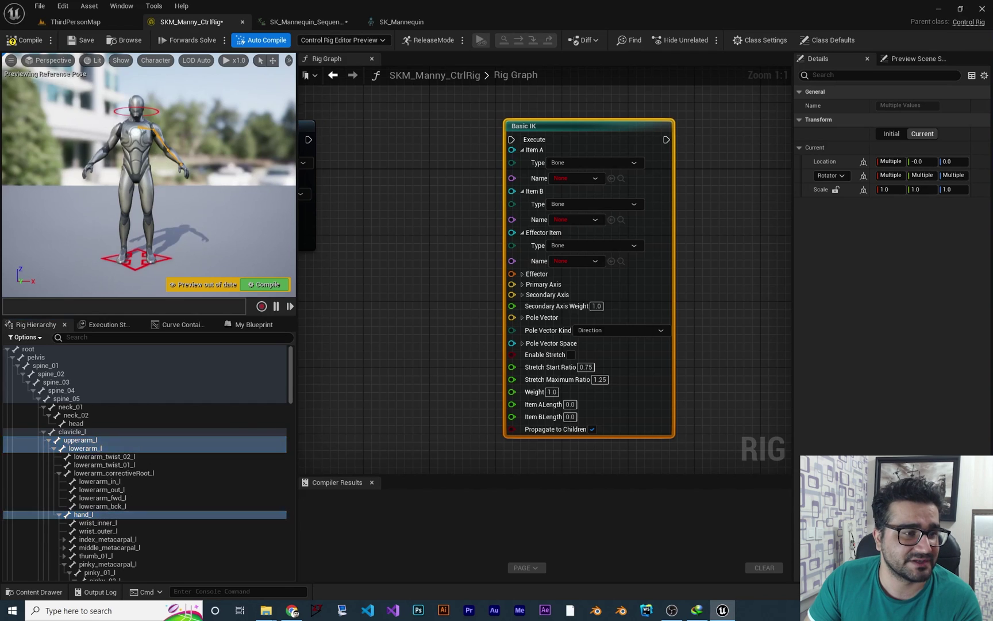
key("f")
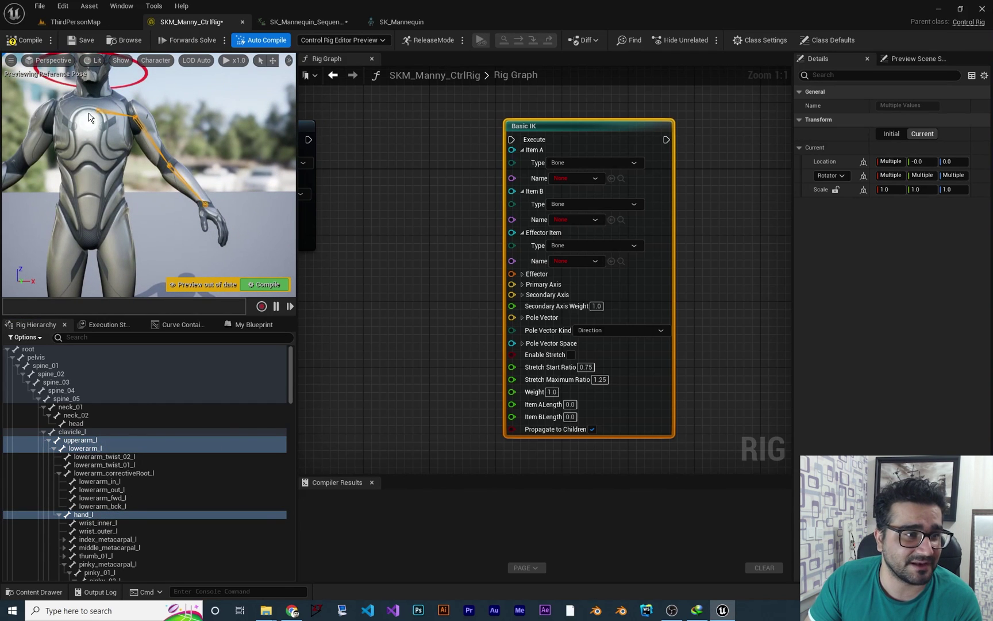
Check the bone drawing options for the character in the rig preview
left_click(156, 60)
mouse_move(178, 109)
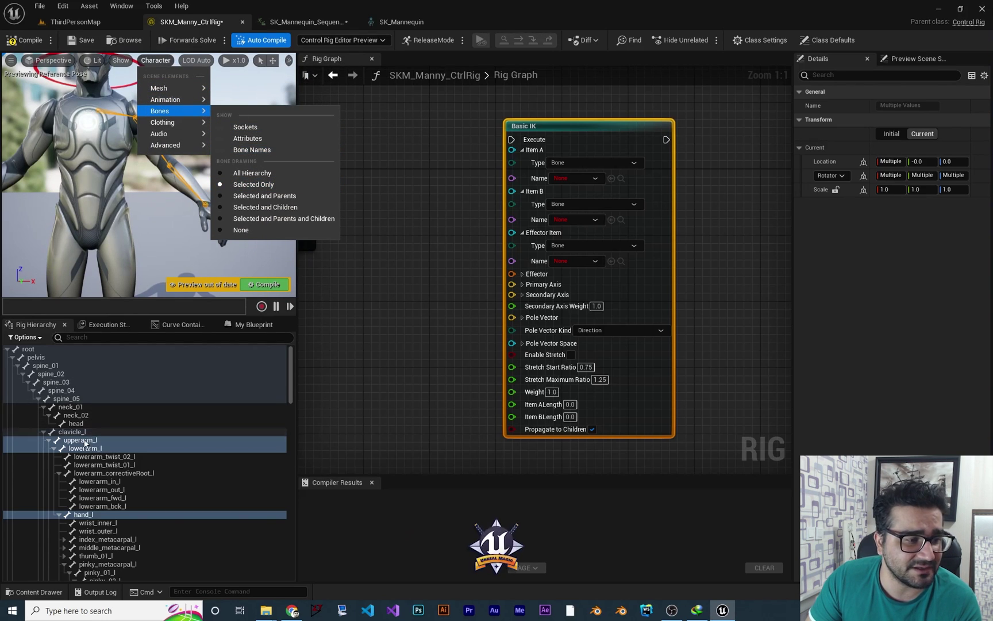
left_click(157, 58)
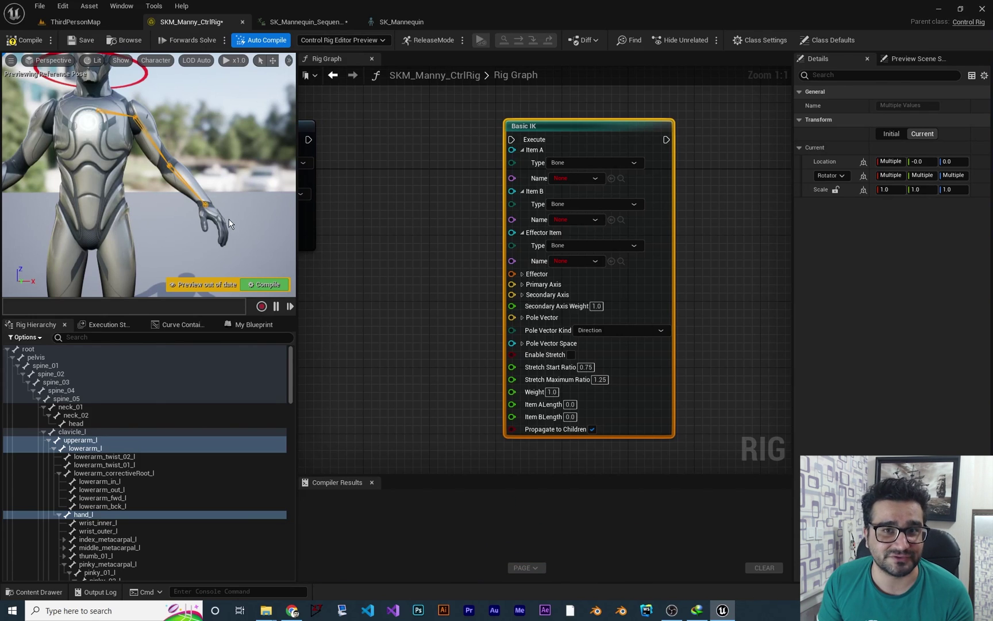
Assign the upperarm_l bone to Item A and the lowerarm_l bone to Item B of the Basic IK node
left_click(81, 441)
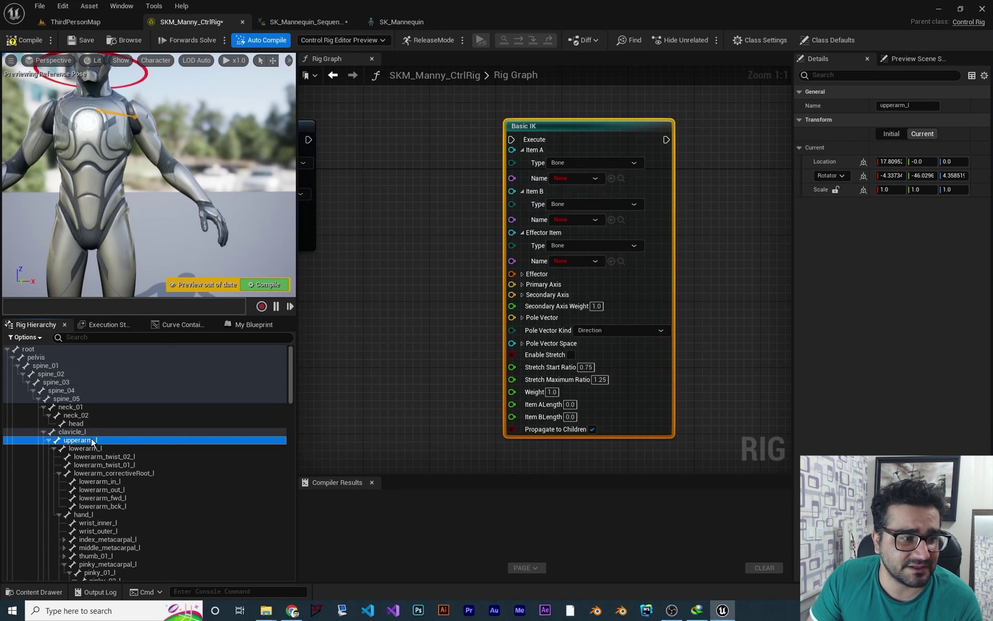
left_click(611, 178)
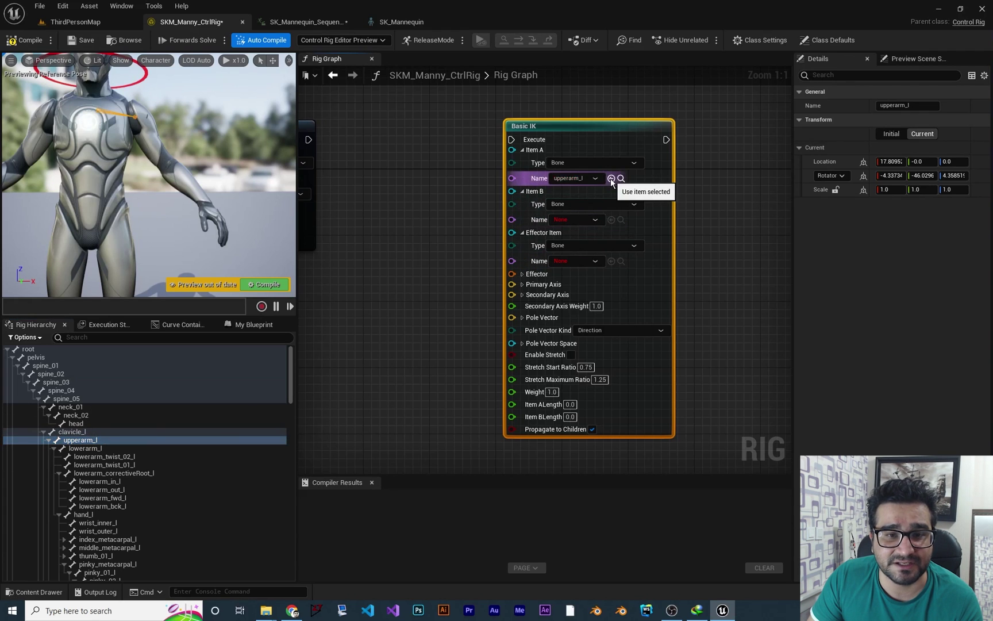
left_click(581, 178)
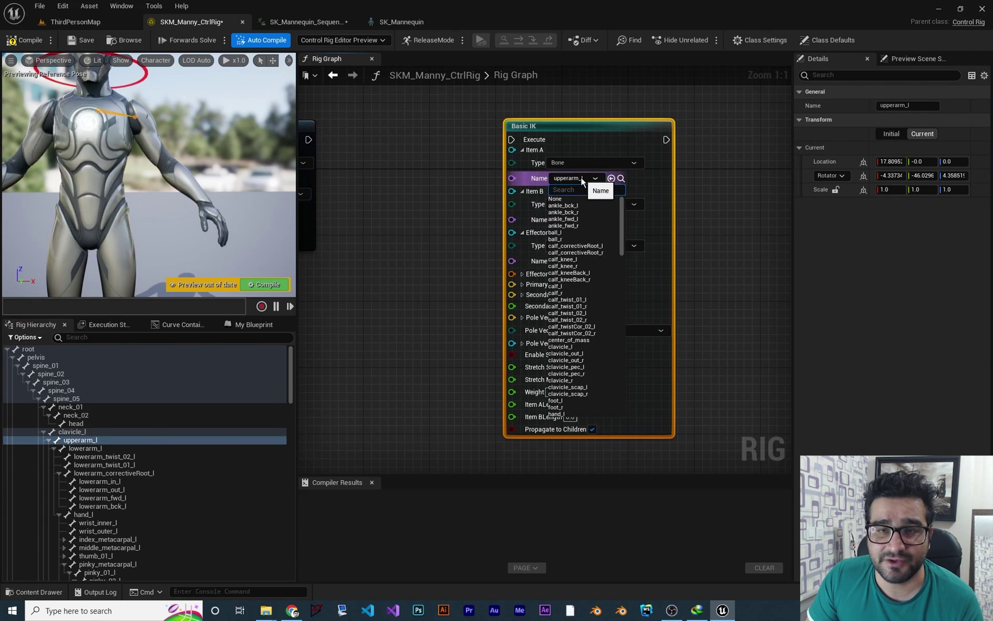
left_click(581, 180)
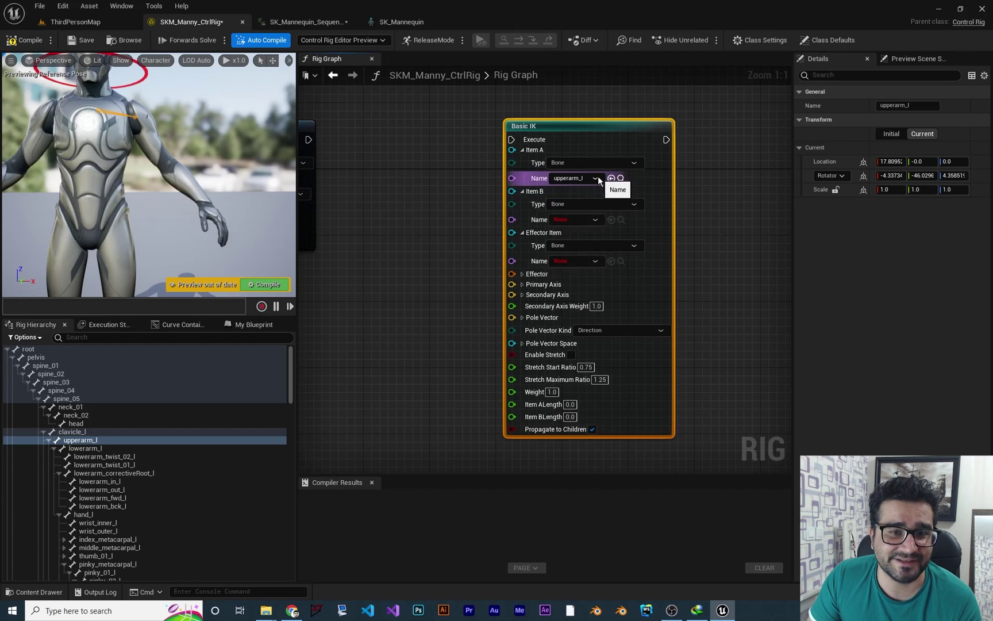
left_click(112, 449)
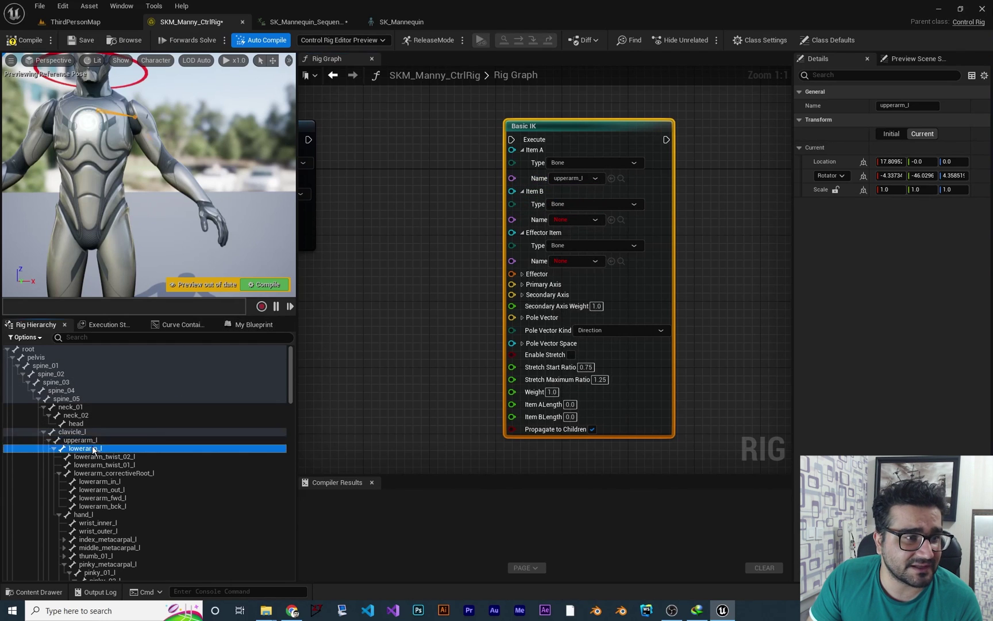
left_click(611, 219)
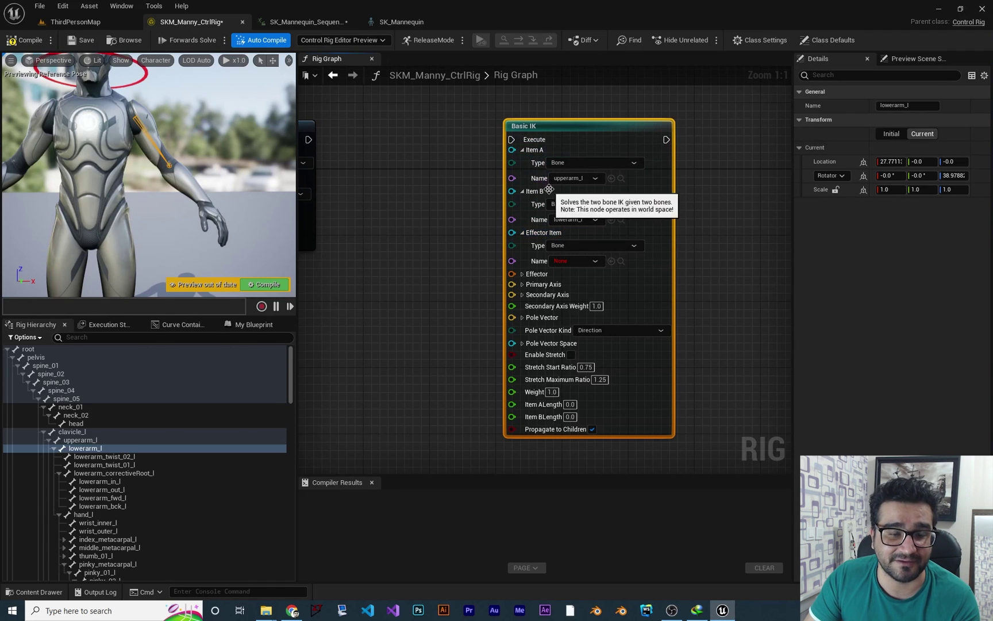
Assign the hand_l bone as the Effector Item of the Basic IK node
left_click(94, 513)
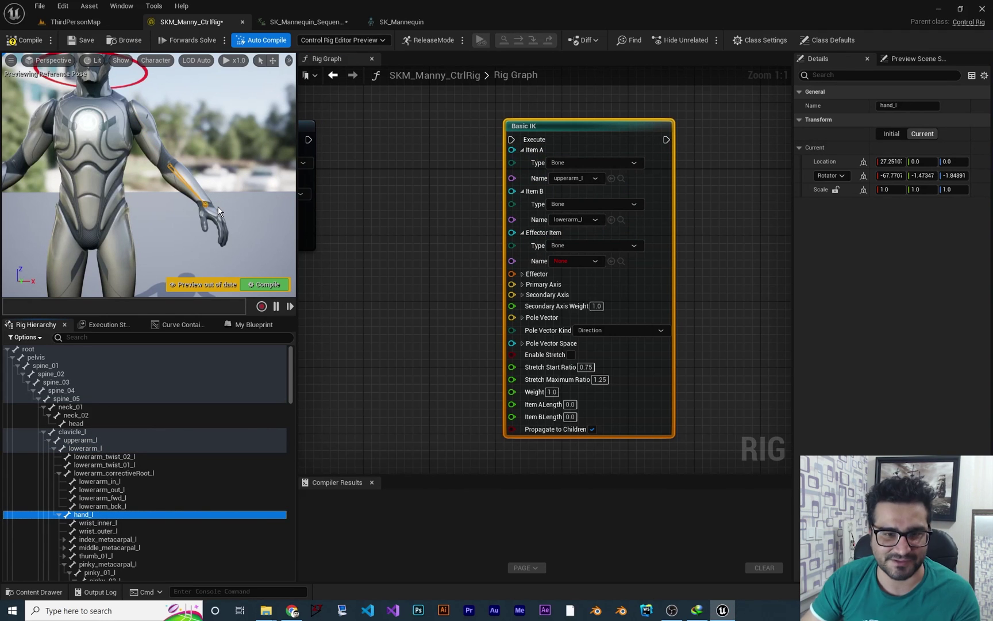
left_click(611, 261)
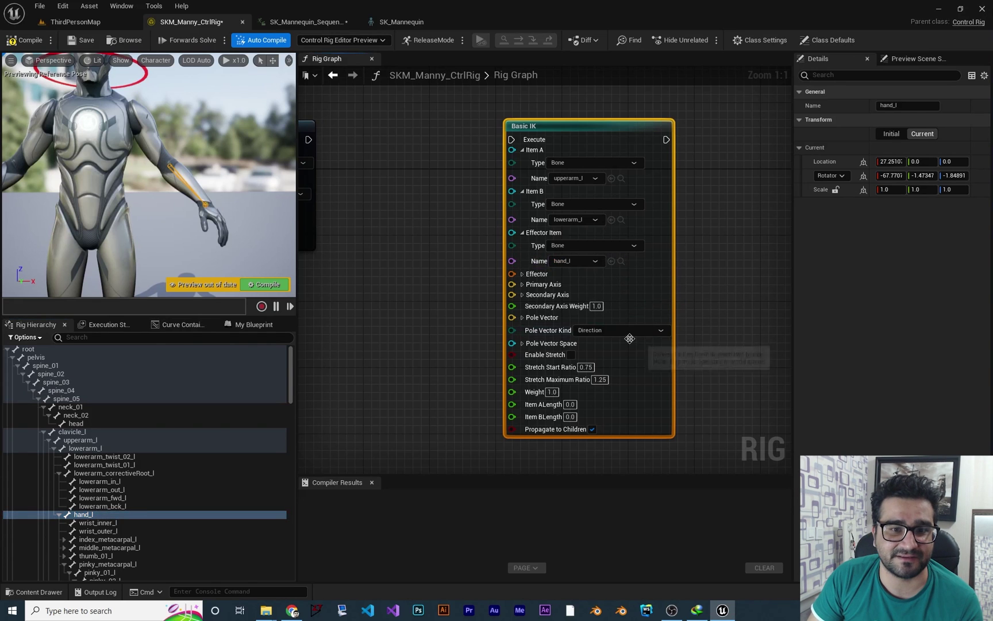
right_click_drag(483, 351, 493, 311)
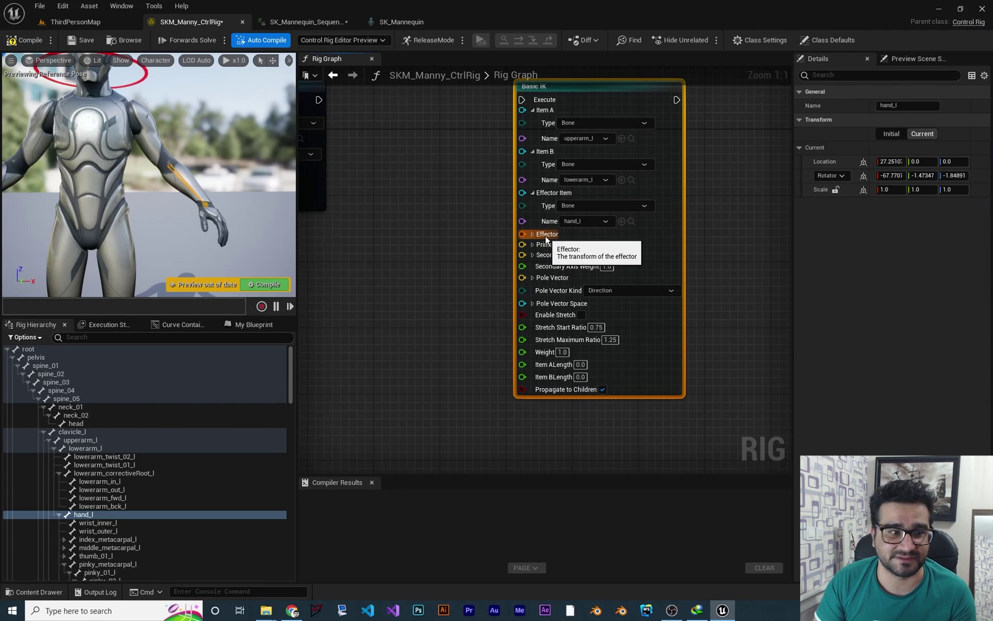
Create a new control named hand_l_ctrl on the hand_l bone
right_click(86, 516)
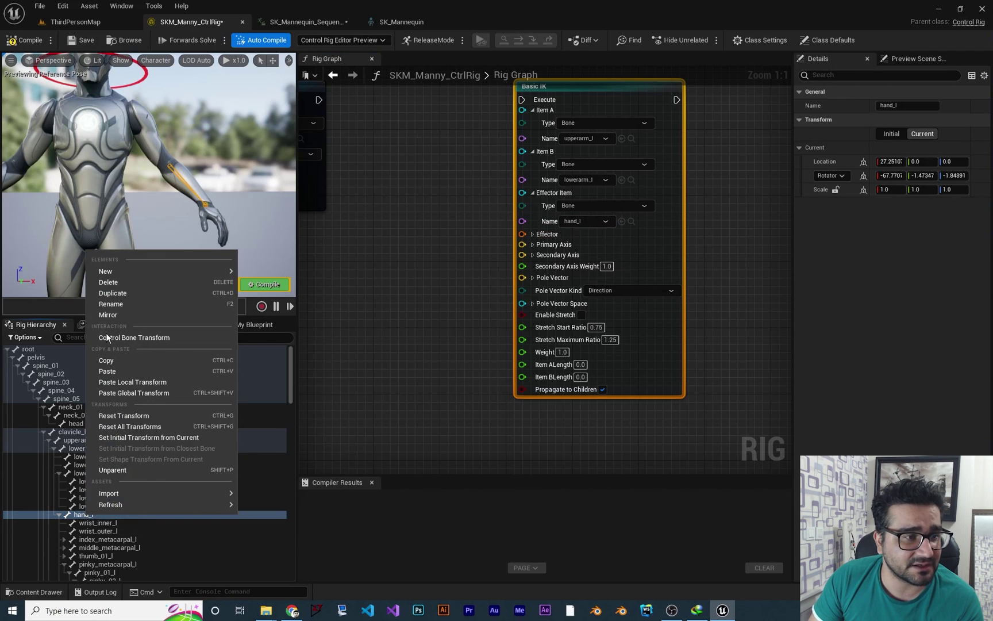
mouse_move(115, 271)
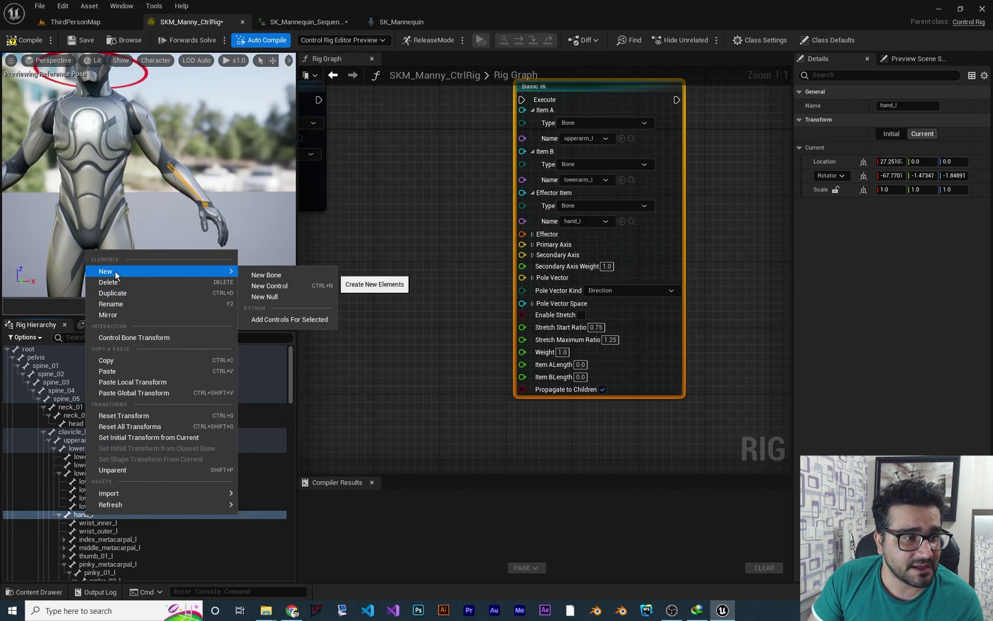
left_click(272, 286)
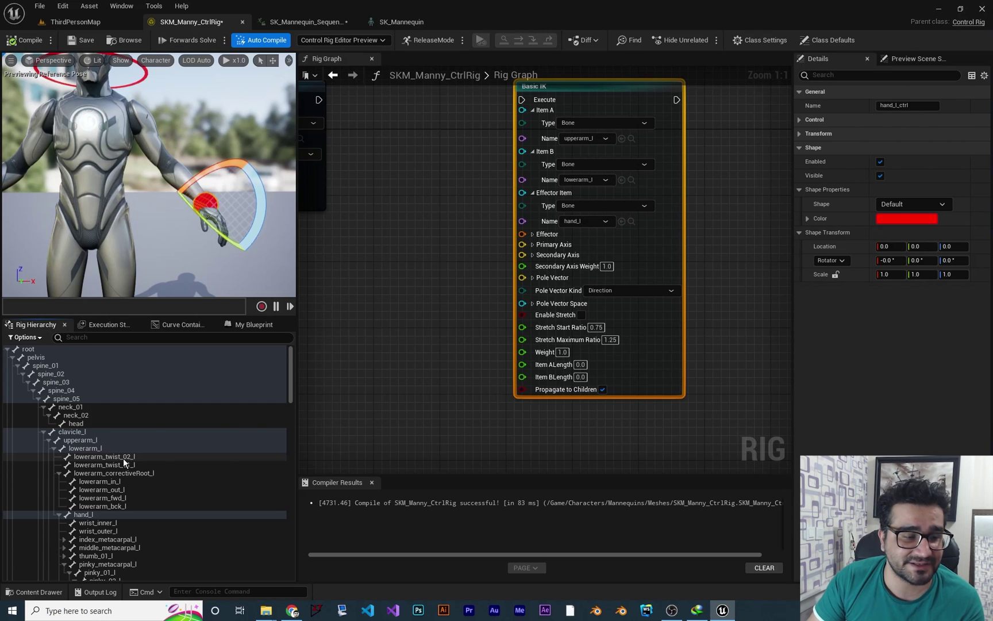
right_click(84, 515)
mouse_move(144, 269)
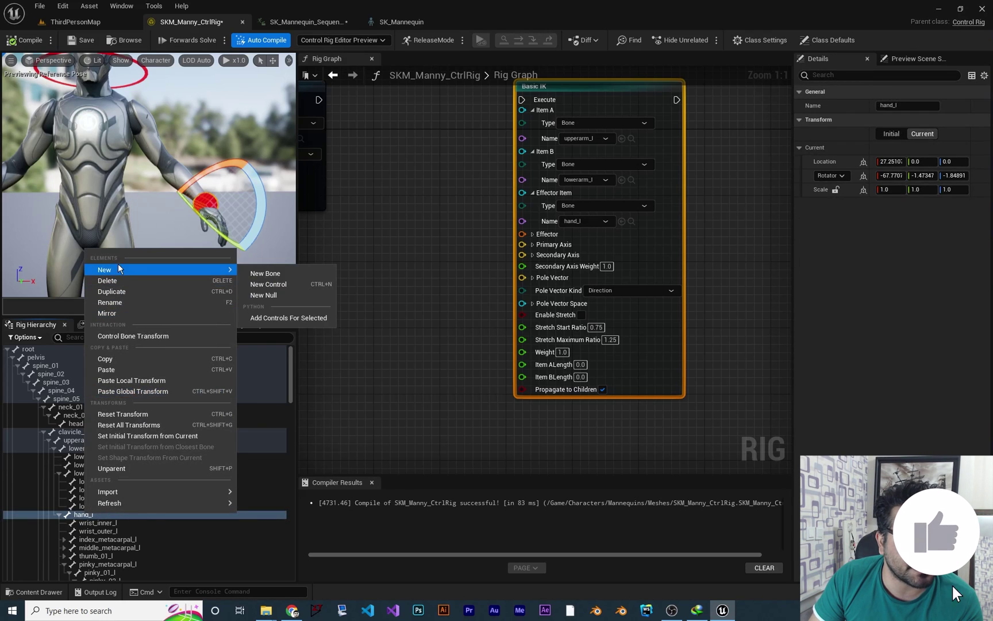
left_click(267, 284)
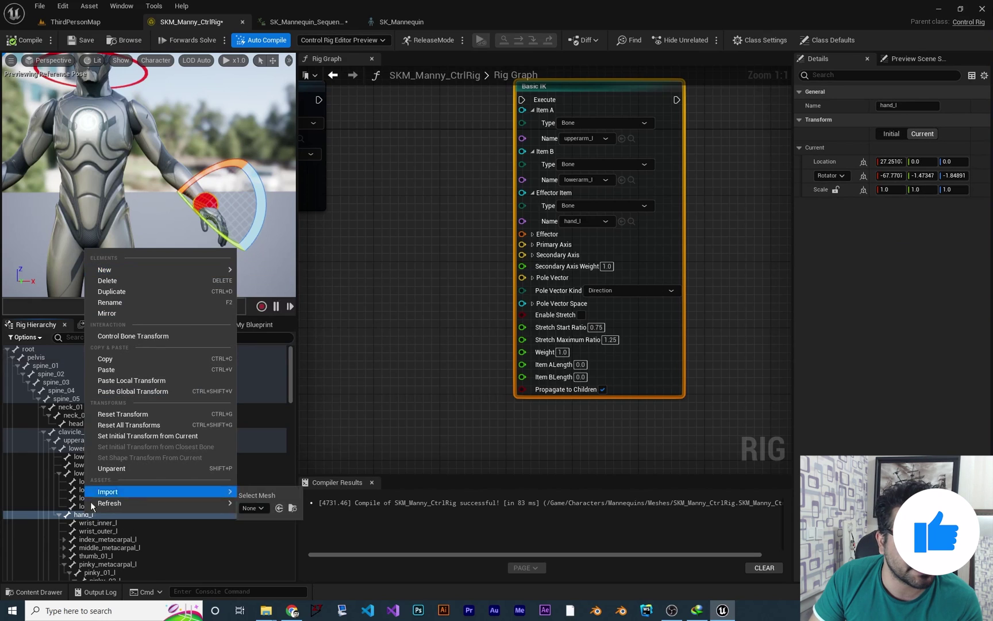
scroll(101, 536, "down", 3)
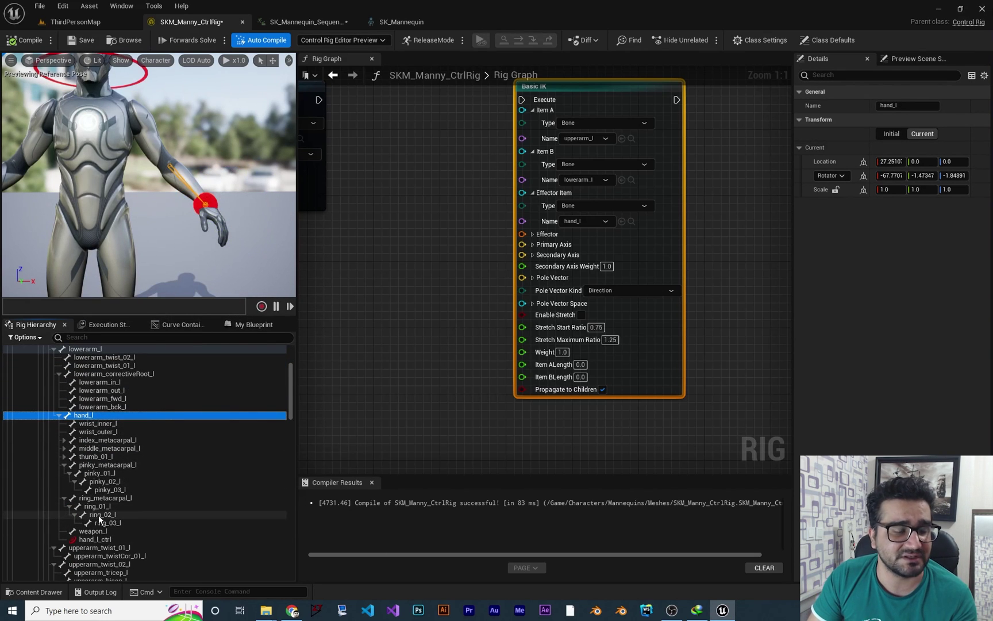
right_click(85, 416)
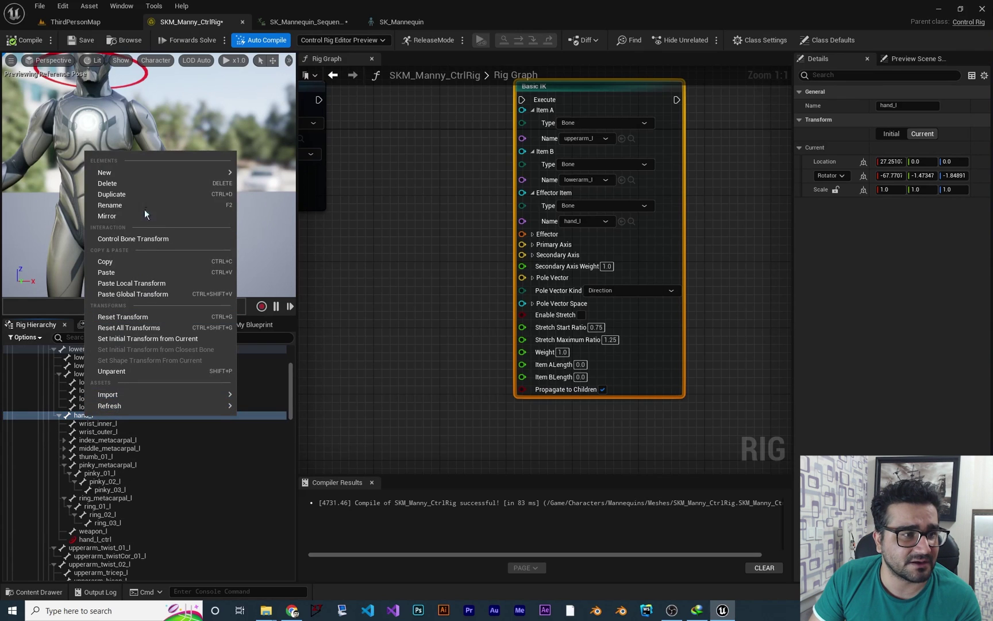
mouse_move(139, 171)
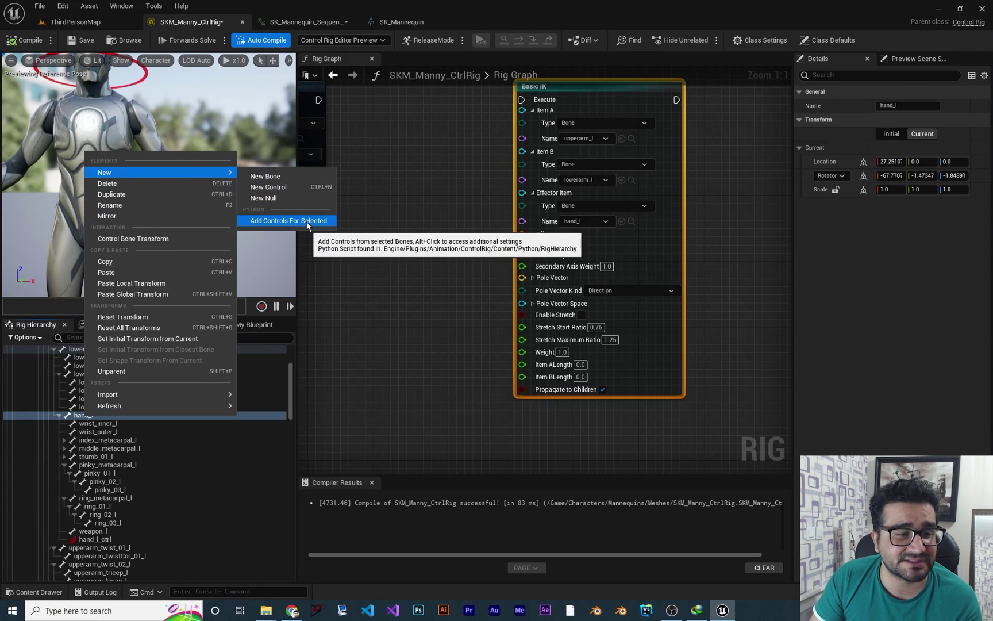
Generate another control from the hand_l bone with Add Controls For Selected and delete that duplicate again
left_click(264, 220)
scroll(124, 460, "down", 5)
scroll(86, 517, "down", 8)
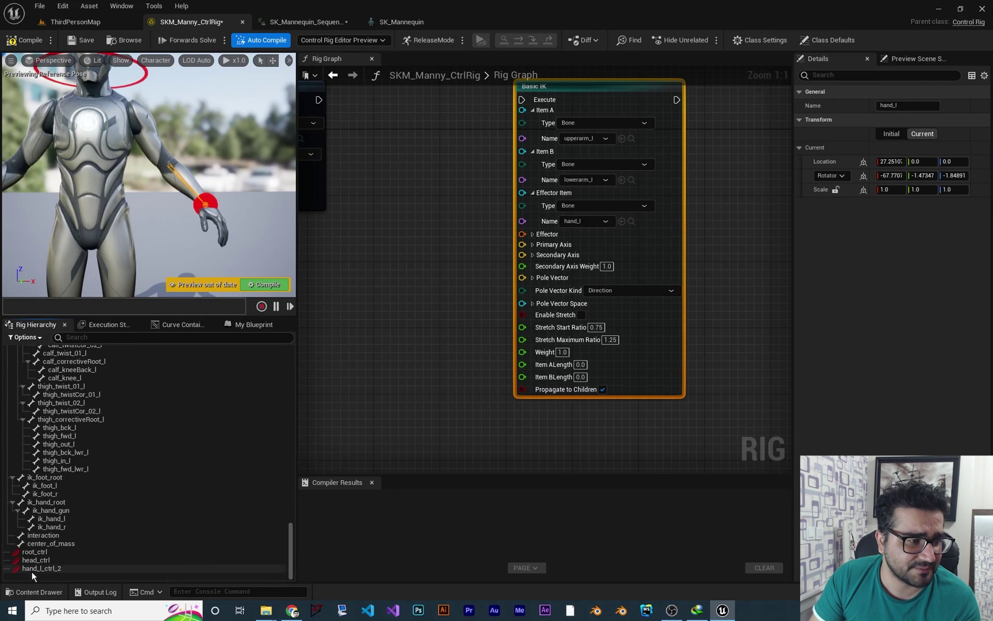
left_click(49, 569)
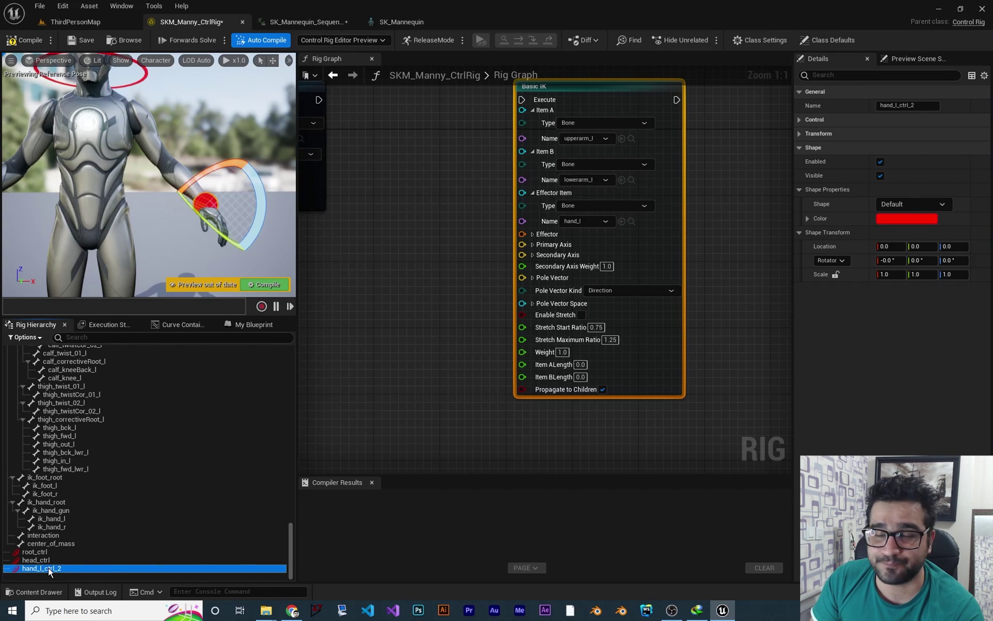
left_click(49, 569, "ctrl")
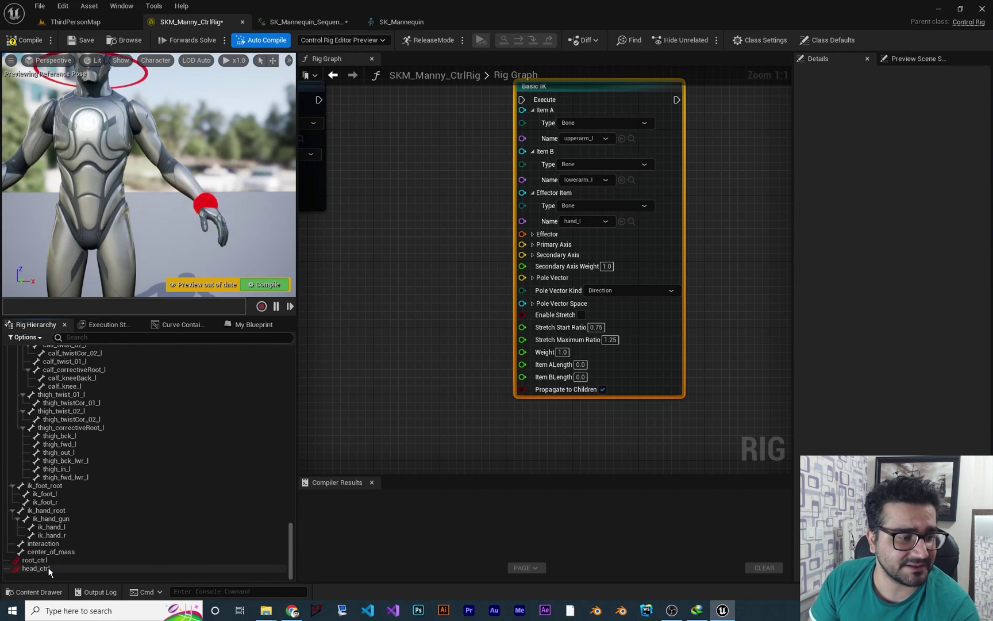
Unparent the hand_l_ctrl control from the hand_l bone so it sits with the other root-level controls
scroll(63, 504, "up", 10)
scroll(81, 449, "up", 10)
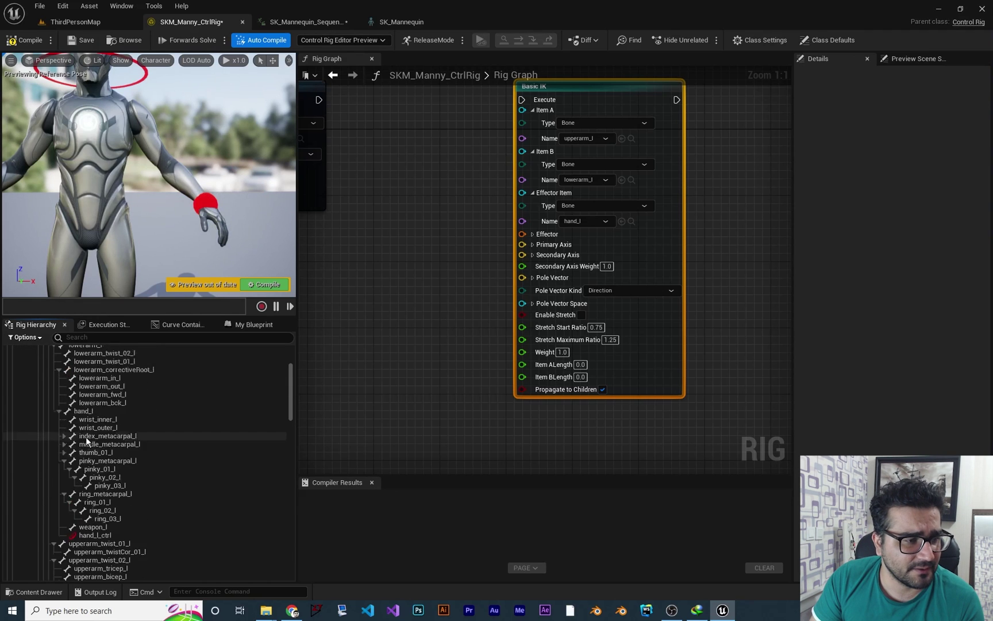
right_click(82, 493)
mouse_move(135, 247)
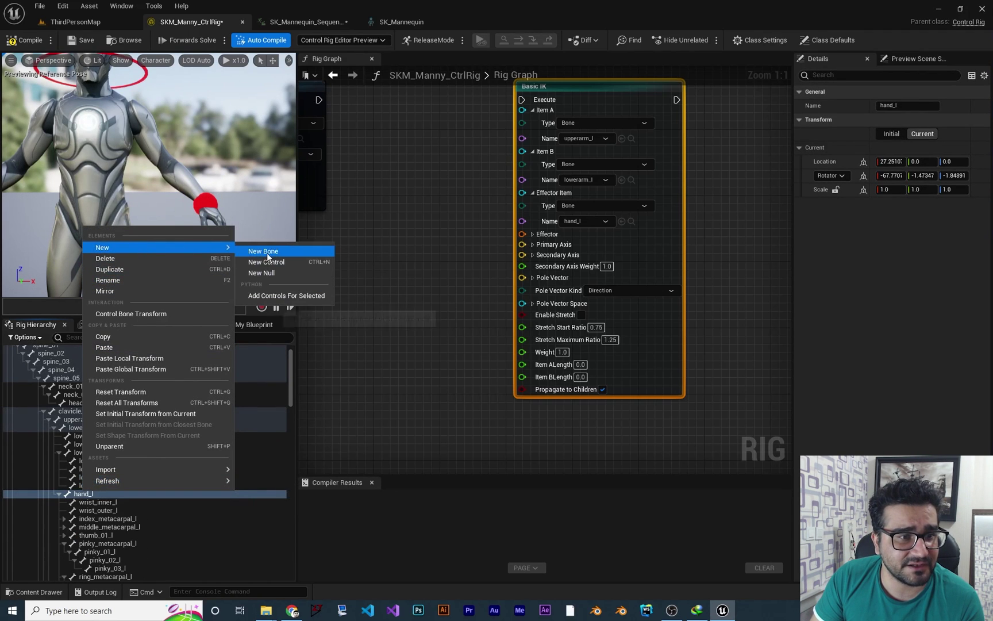
left_click(80, 504)
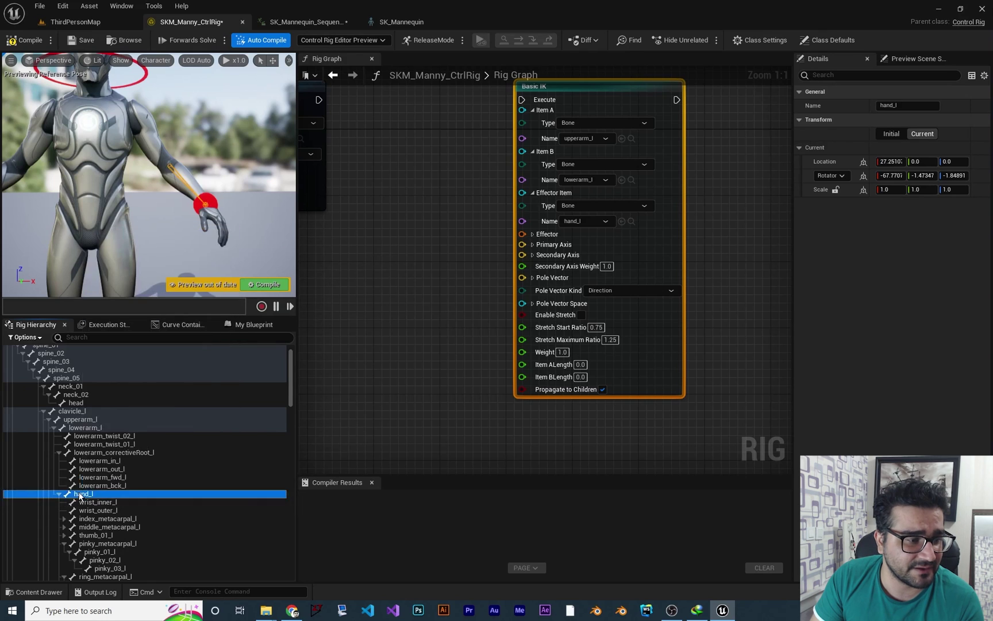
key("ctrl+n")
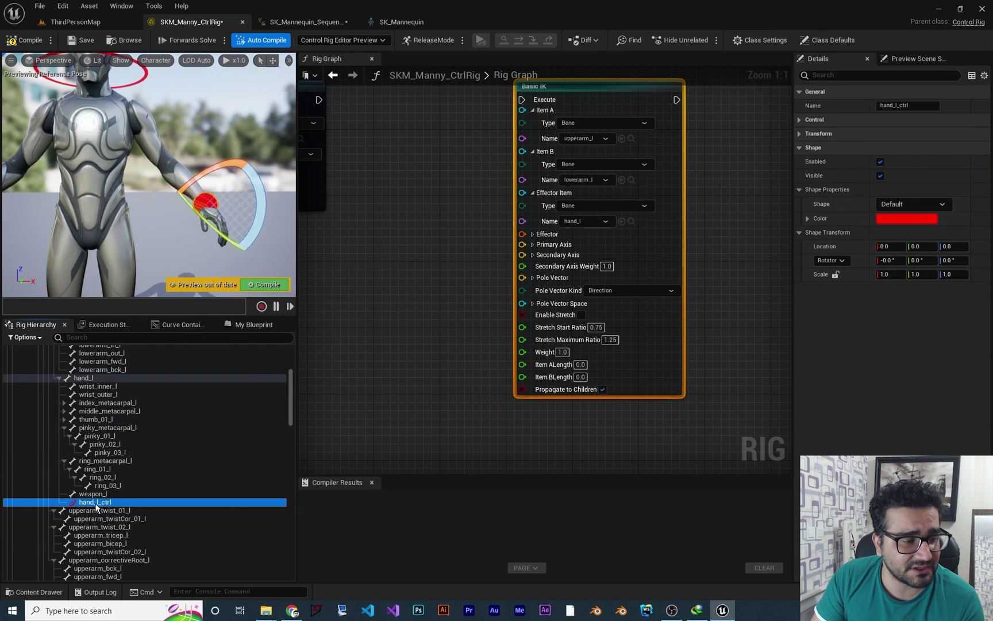
right_click(96, 504)
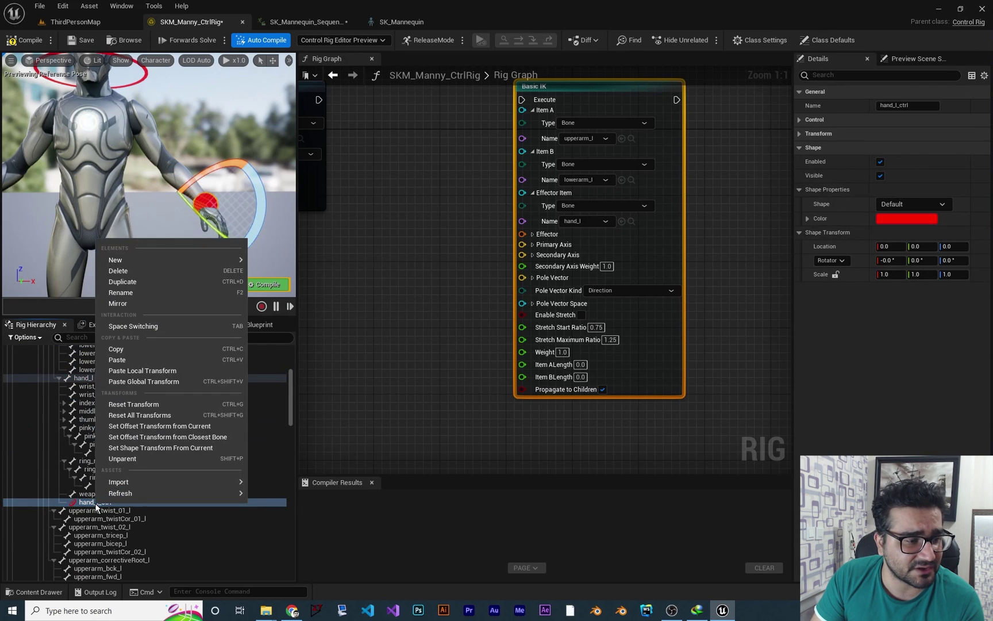
left_click(133, 458)
scroll(113, 512, "down", 15)
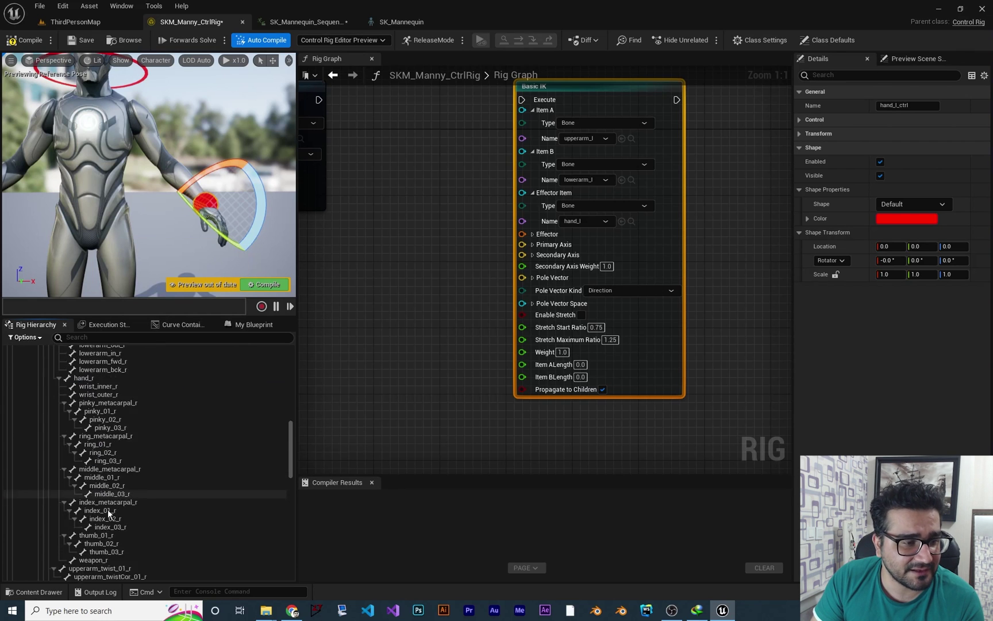
scroll(101, 533, "down", 3)
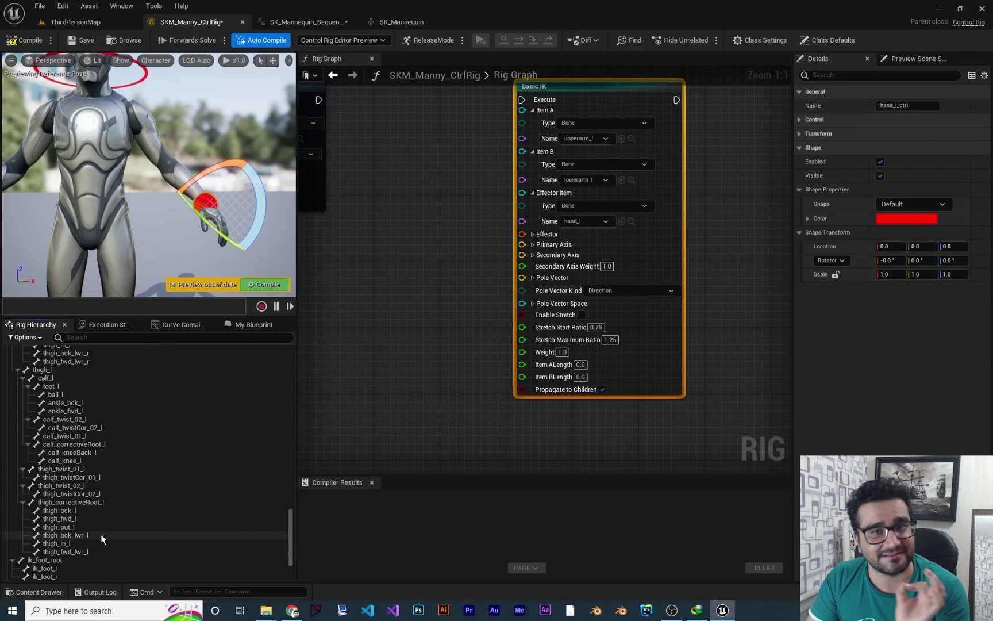
scroll(101, 534, "down", 4)
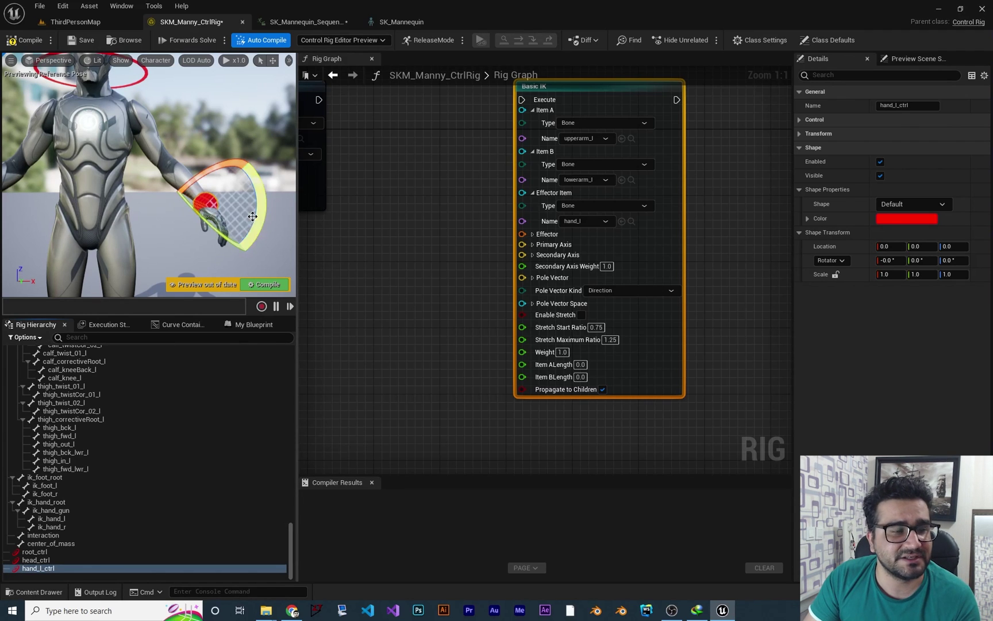
Change the shape of the hand_l_ctrl control to Box_Thick
left_click(912, 204)
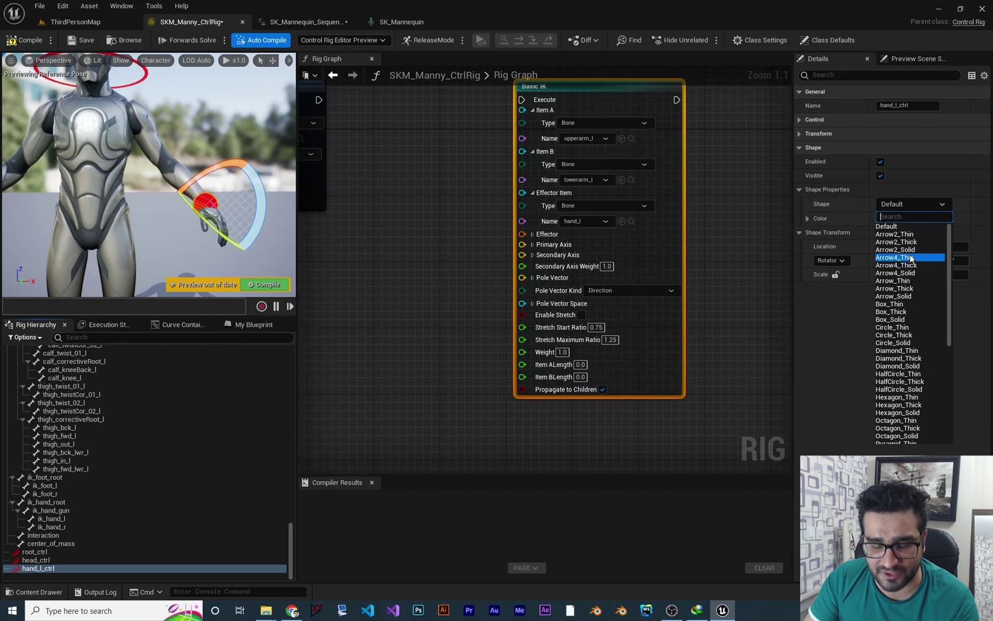
type("box")
left_click(919, 236)
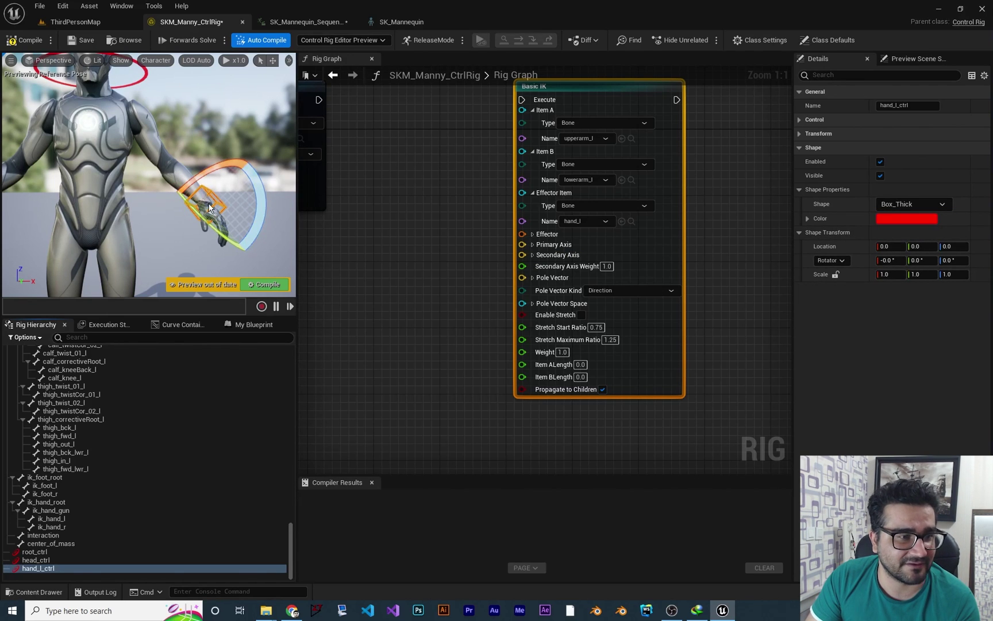
Add a Get Transform node for hand_l_ctrl and connect its Transform output to the Basic IK node's Effector input
left_click(98, 566)
left_click_drag(394, 279, 412, 295)
left_click_drag(525, 298, 440, 354)
right_click_drag(471, 368, 510, 321)
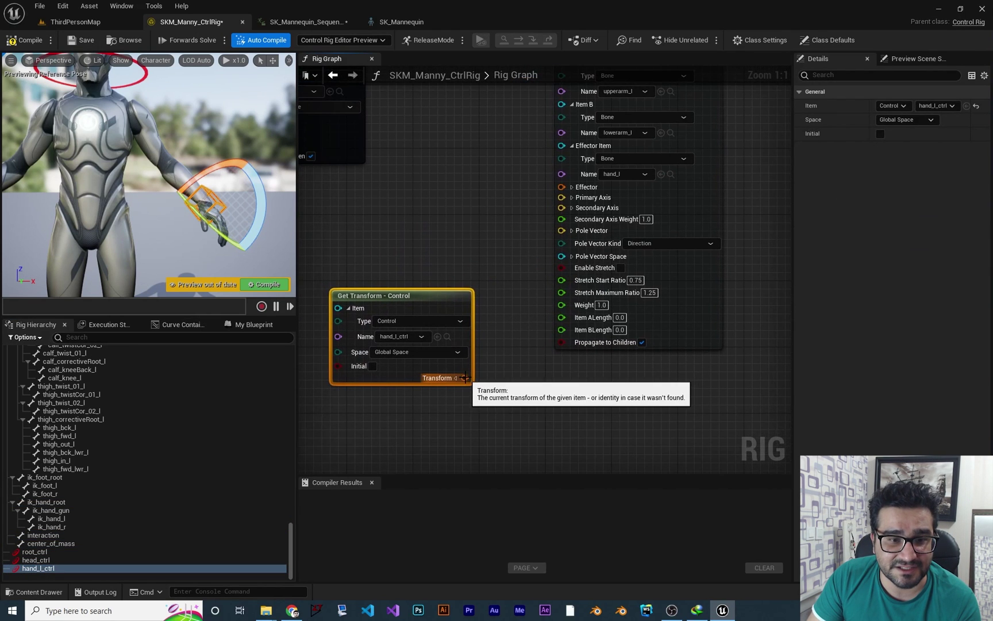
left_click_drag(465, 378, 487, 370)
left_click_drag(528, 229, 561, 185)
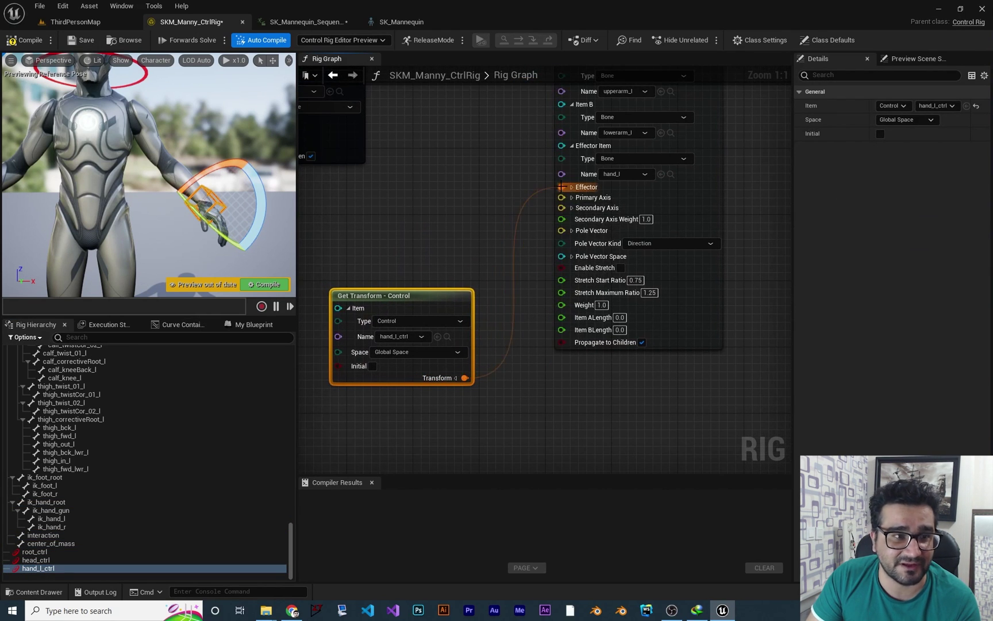
Try to connect the execution output of the head bone's Set Transform node to the Basic IK node
right_click_drag(410, 155, 486, 294)
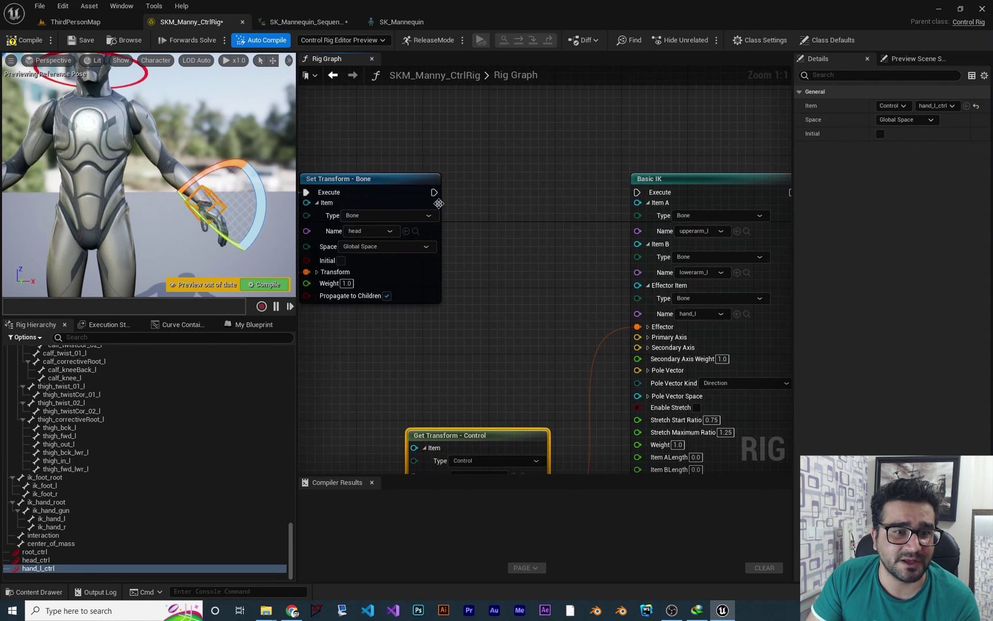
left_click_drag(434, 192, 476, 207)
left_click_drag(637, 191, 603, 194)
left_click(551, 218)
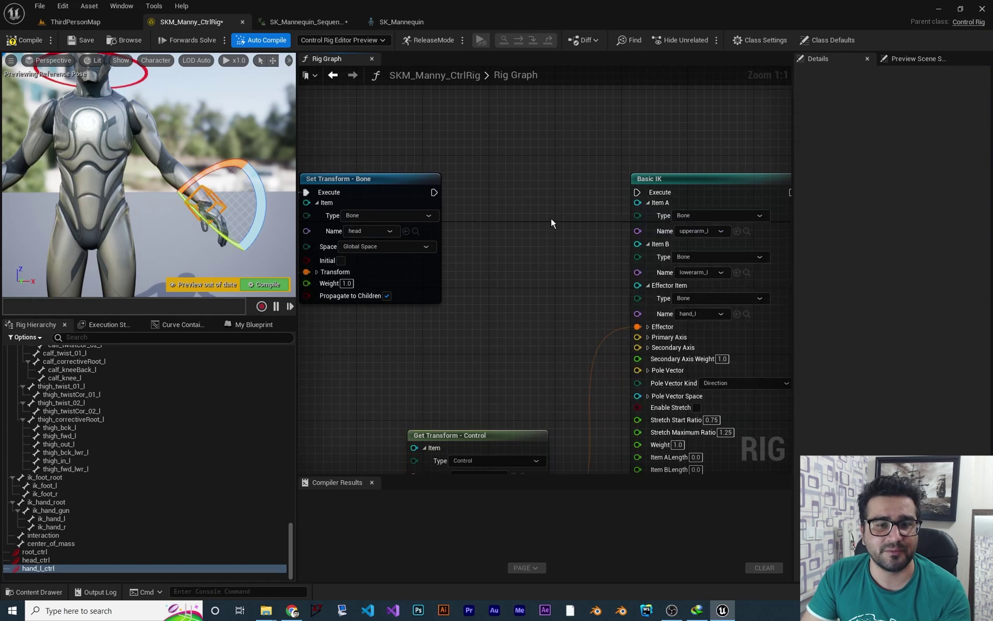
Create an unparented control for the lowerarm_l bone with Add Controls For Selected
right_click_drag(561, 270, 481, 212)
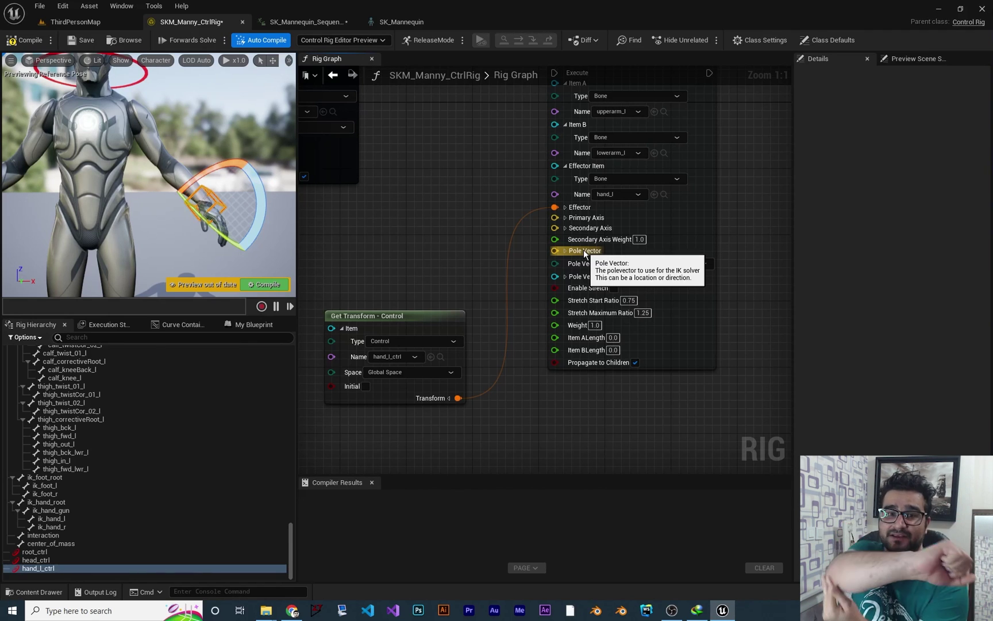
right_click_drag(582, 311, 585, 361)
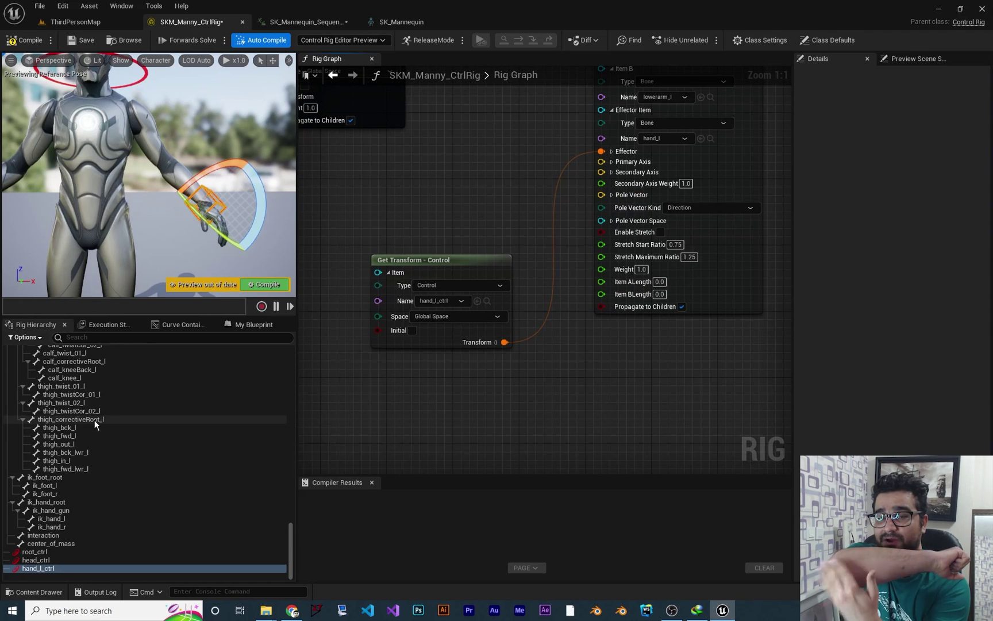
scroll(132, 454, "up", 10)
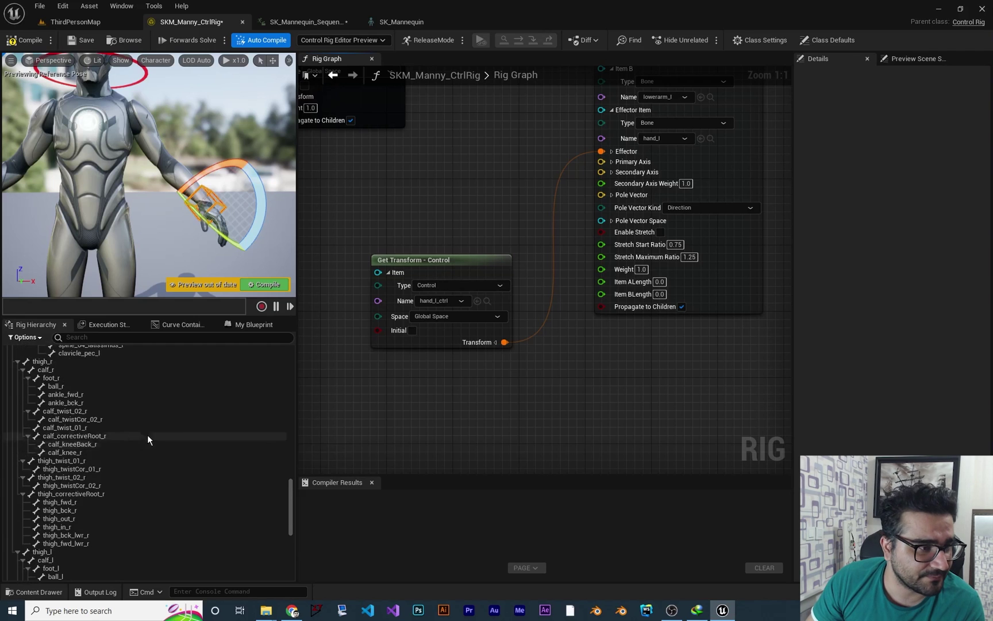
scroll(129, 468, "up", 8)
left_click(109, 492)
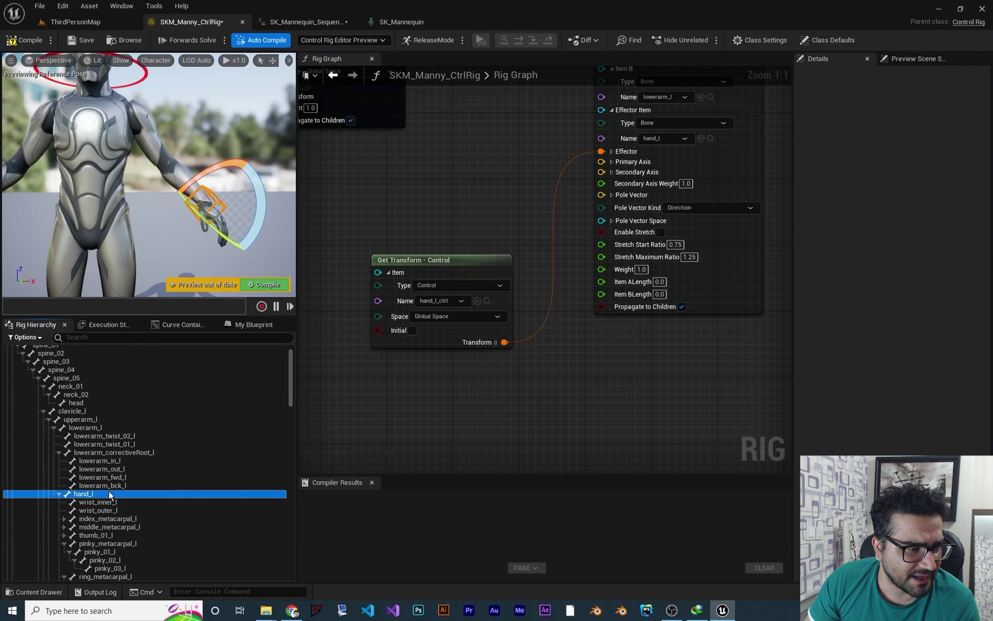
left_click(86, 428)
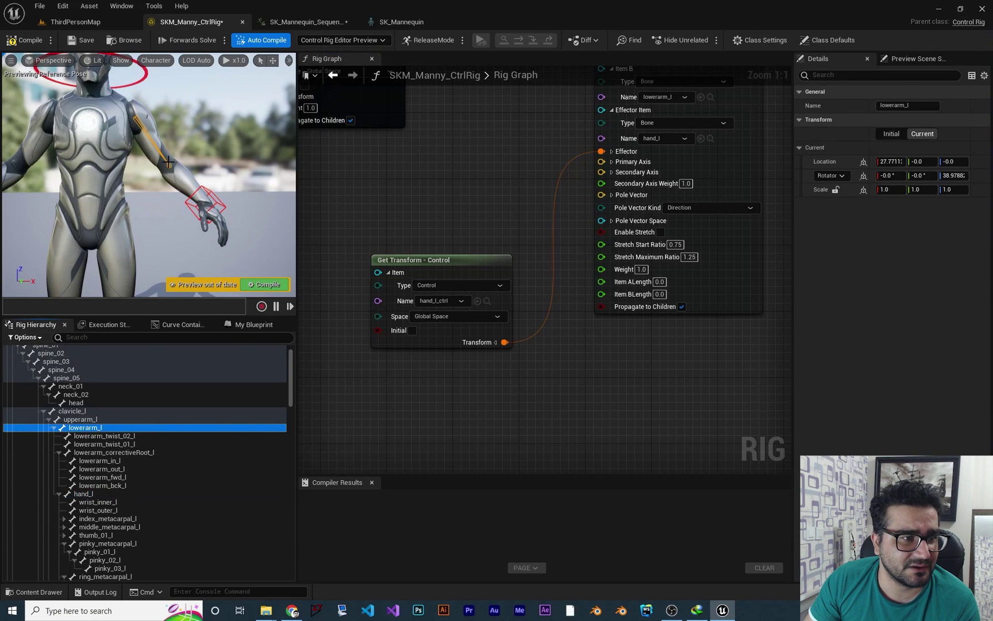
right_click(98, 428)
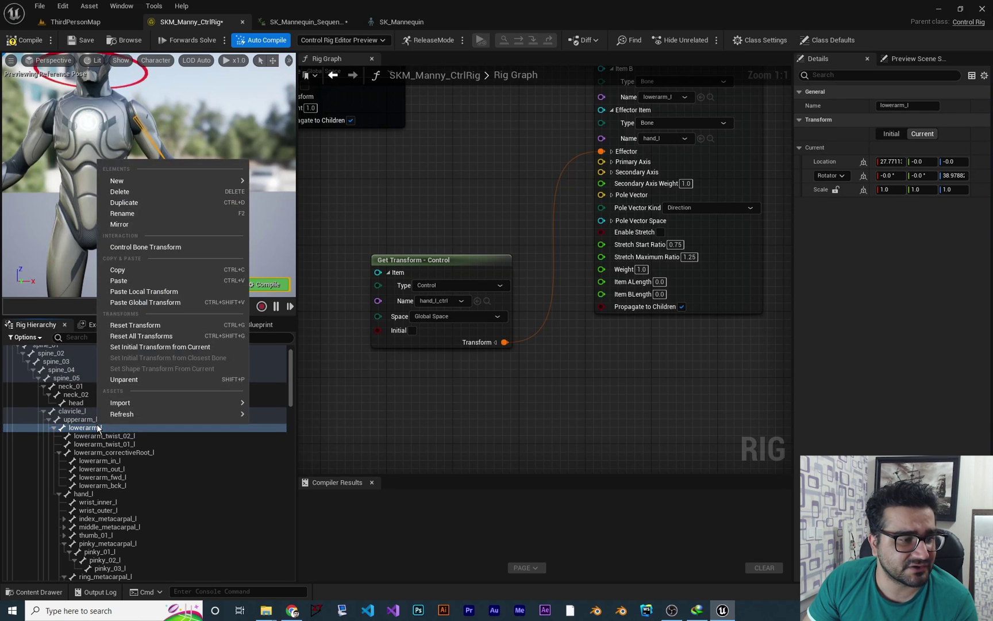
mouse_move(235, 180)
left_click(293, 229)
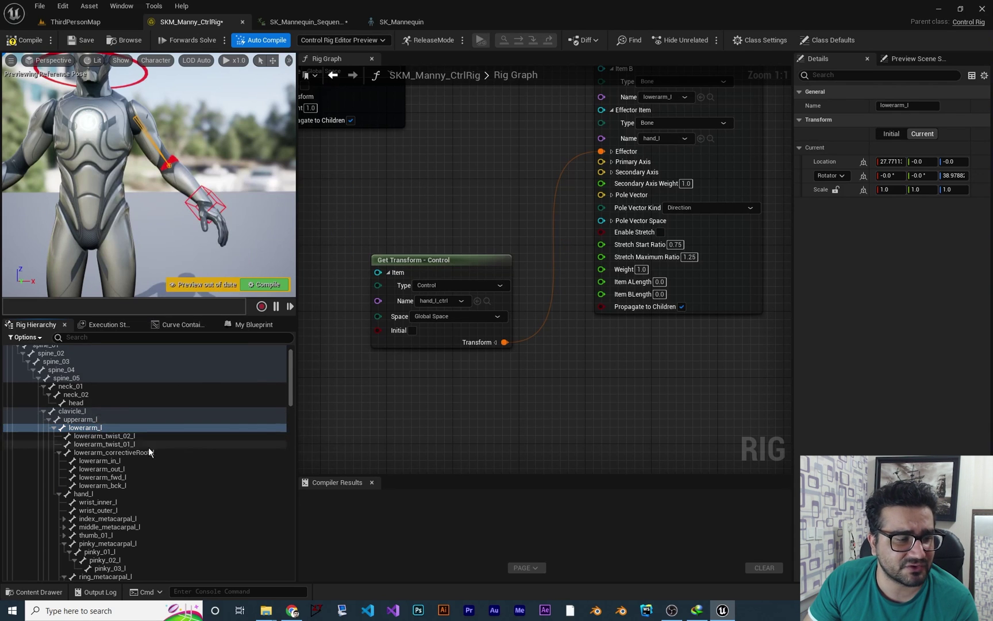
scroll(149, 447, "down", 15)
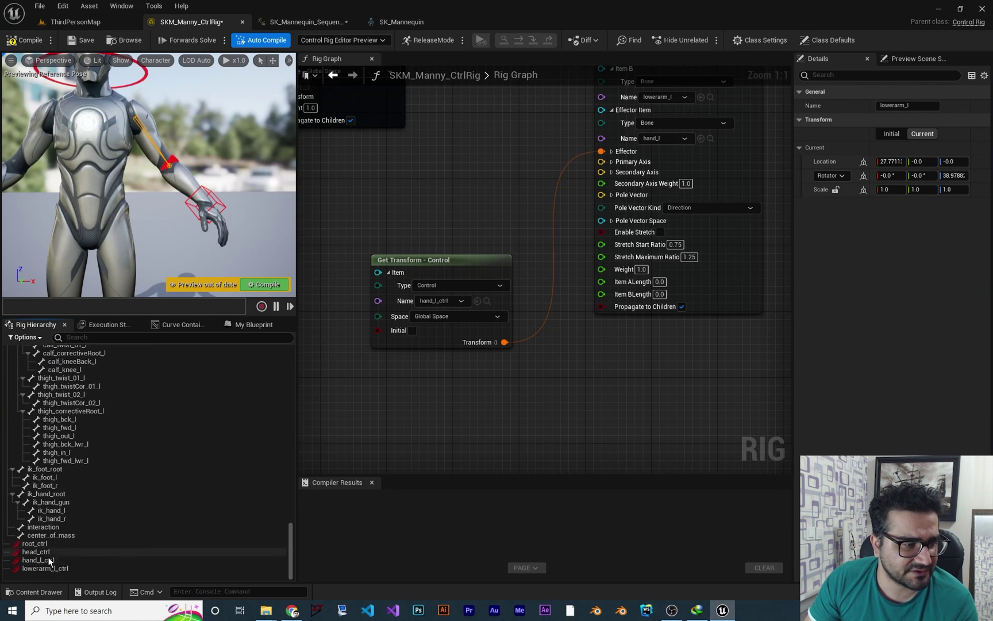
Add a Get Transform node for lowerarm_l_ctrl and connect its Translation output to the Basic IK node's Pole Vector input
left_click(43, 567)
left_click_drag(43, 566, 420, 364)
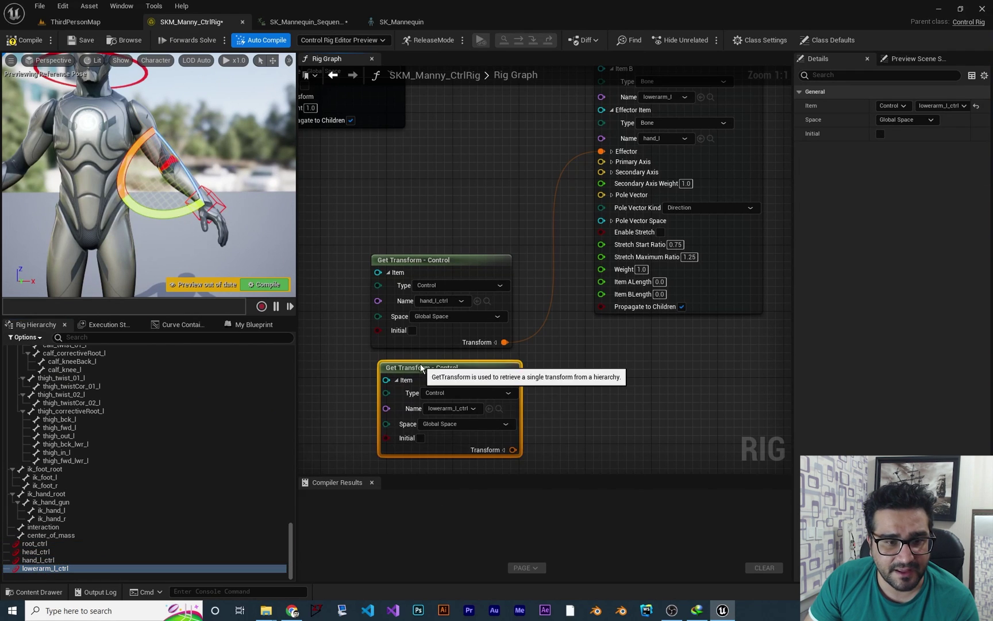
left_click(611, 195)
right_click_drag(611, 195, 592, 170)
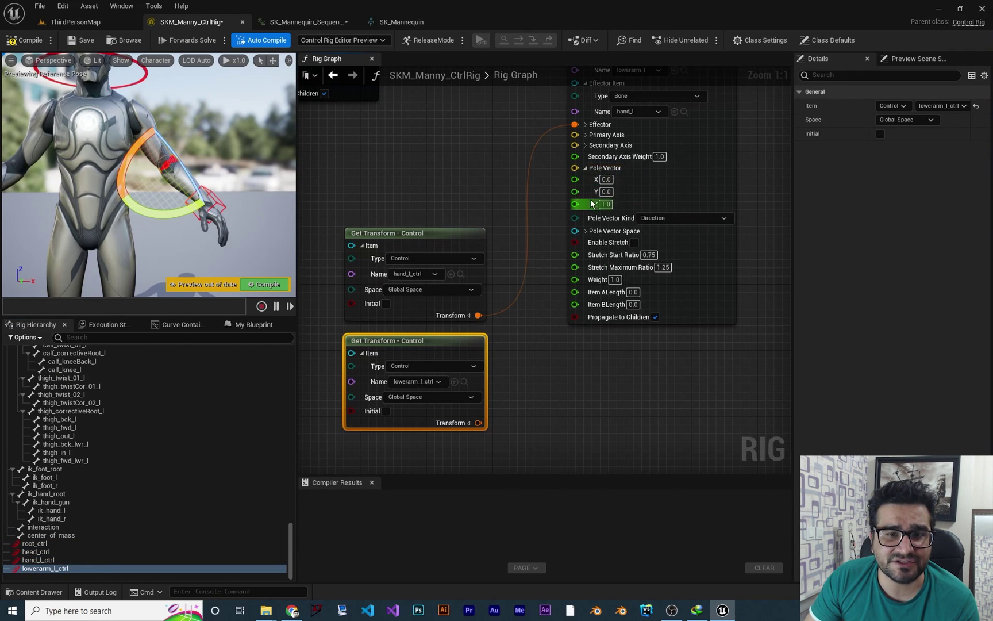
left_click(468, 422)
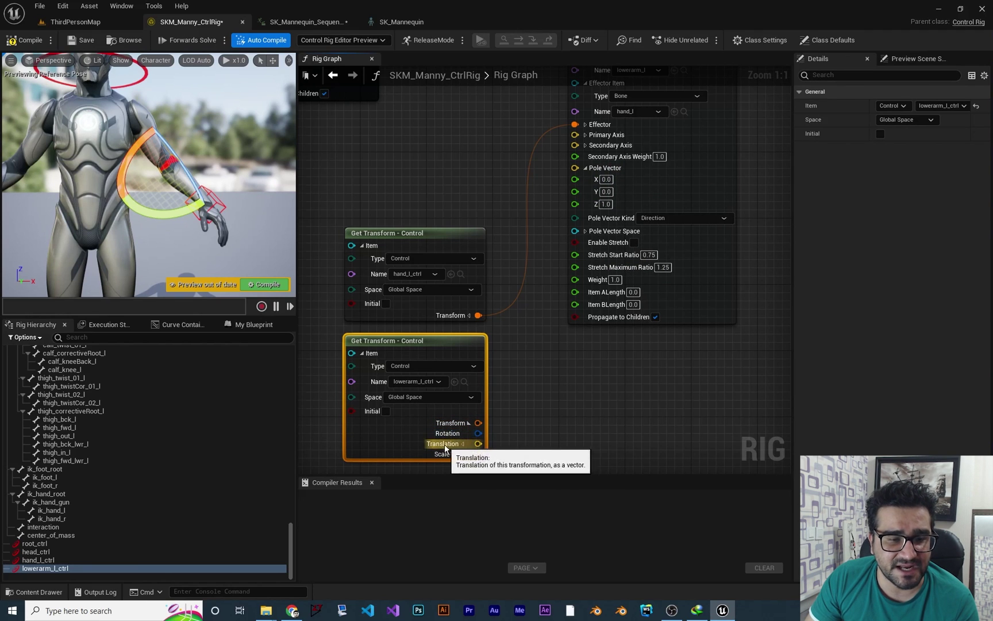
left_click_drag(478, 444, 577, 171)
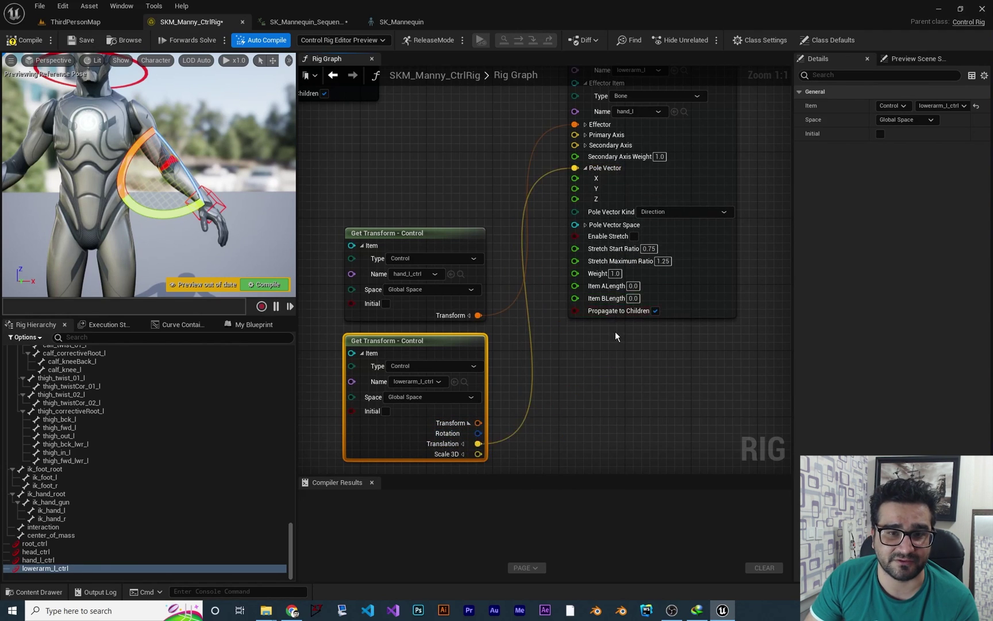
right_click_drag(620, 358, 639, 378)
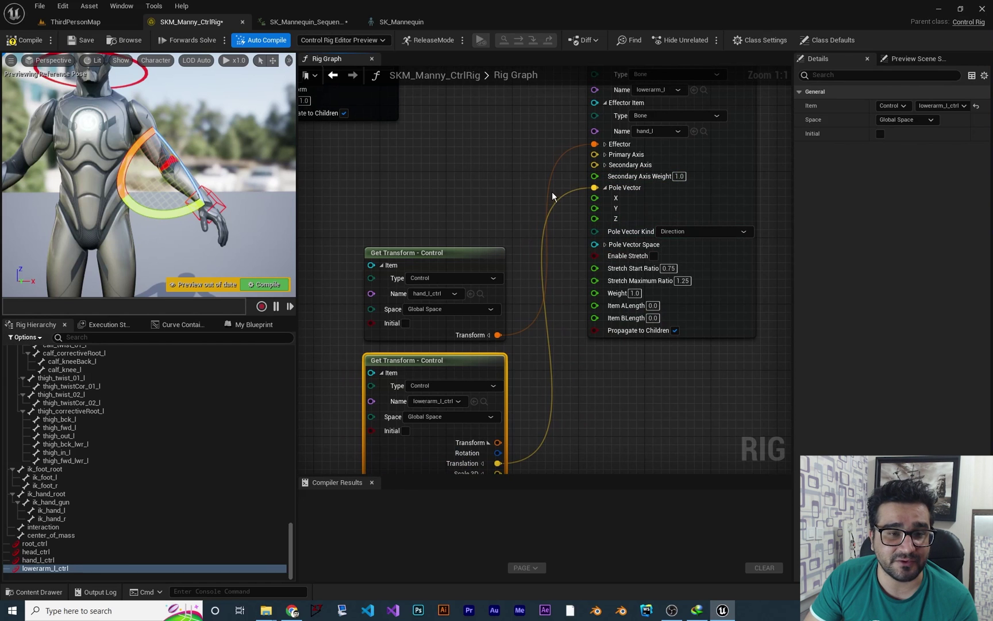
Move the lowerarm_l_ctrl control away from the arm to a spot behind the mannequin's left elbow
mouse_move(246, 189)
left_mouse_down()
mouse_move(207, 191)
mouse_move(246, 189)
left_mouse_up()
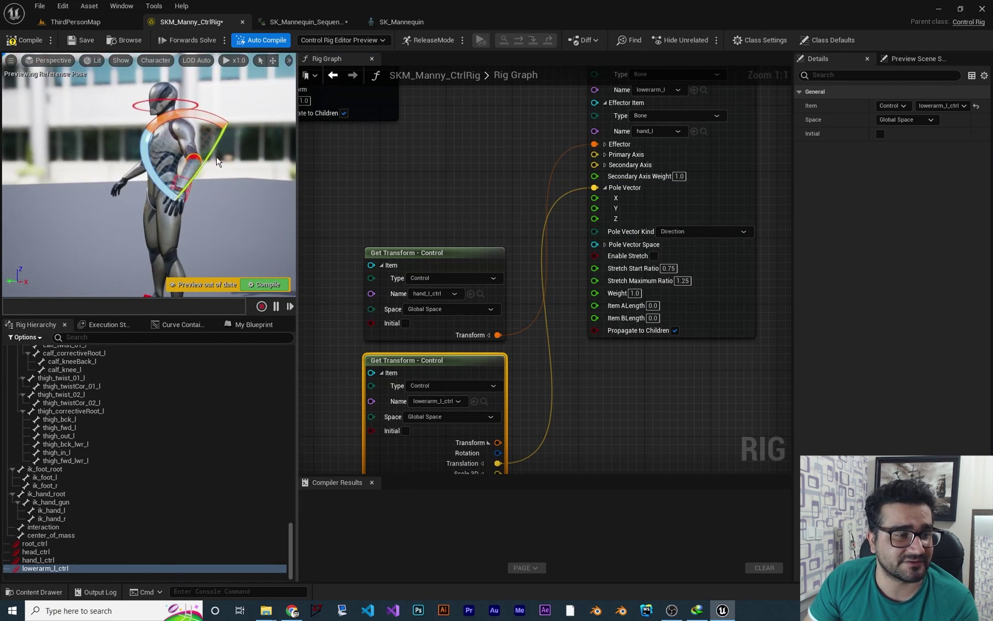
key("w")
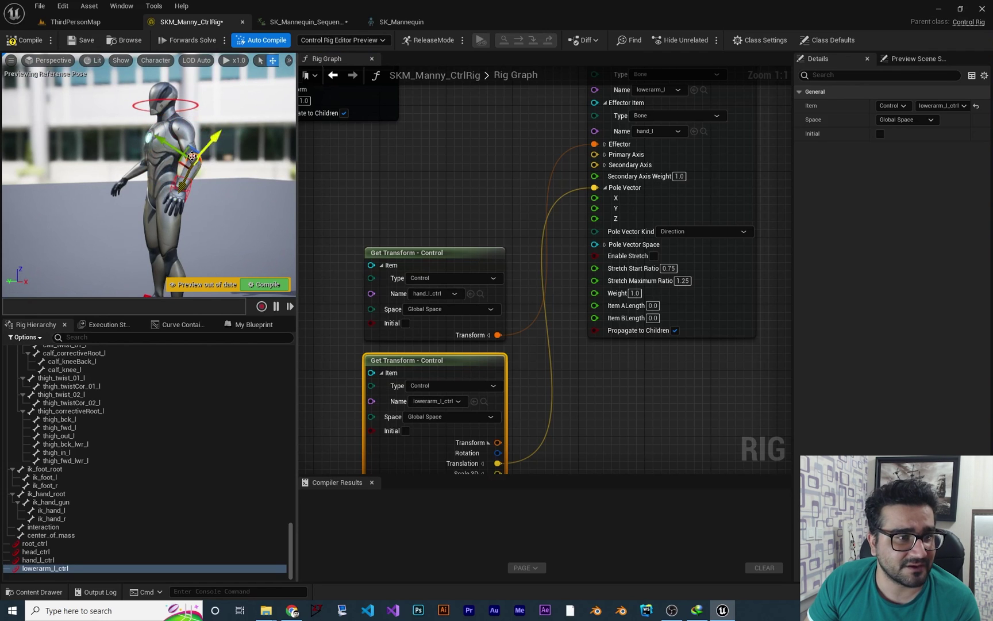
left_click_drag(191, 144, 201, 148)
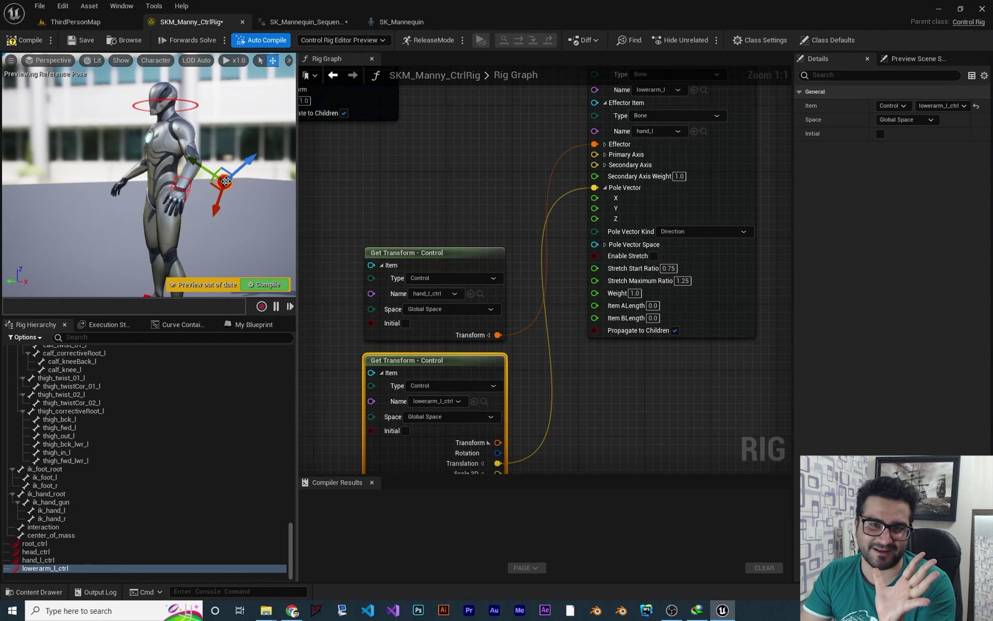
Change the shape of the lowerarm_l_ctrl control to Pyramid_Thick
left_click(72, 568)
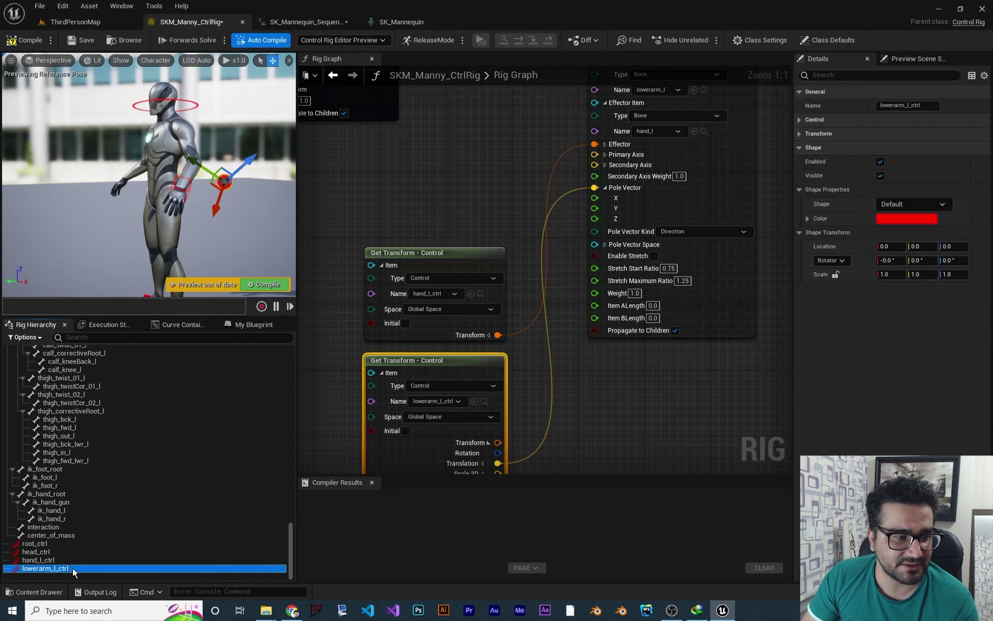
left_click(892, 204)
scroll(919, 373, "down", 5)
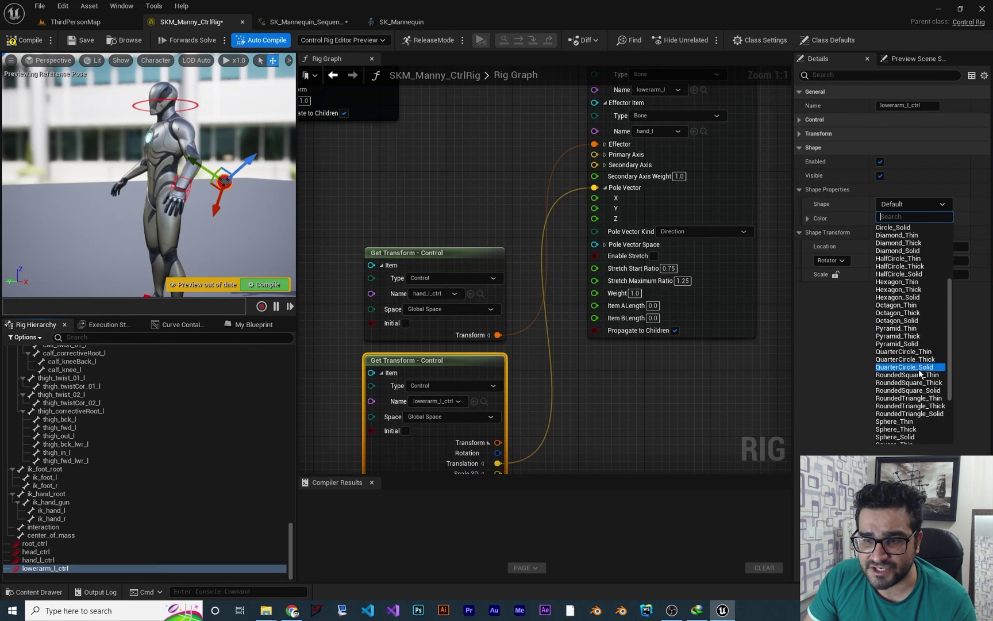
scroll(916, 377, "down", 1)
left_click(906, 296)
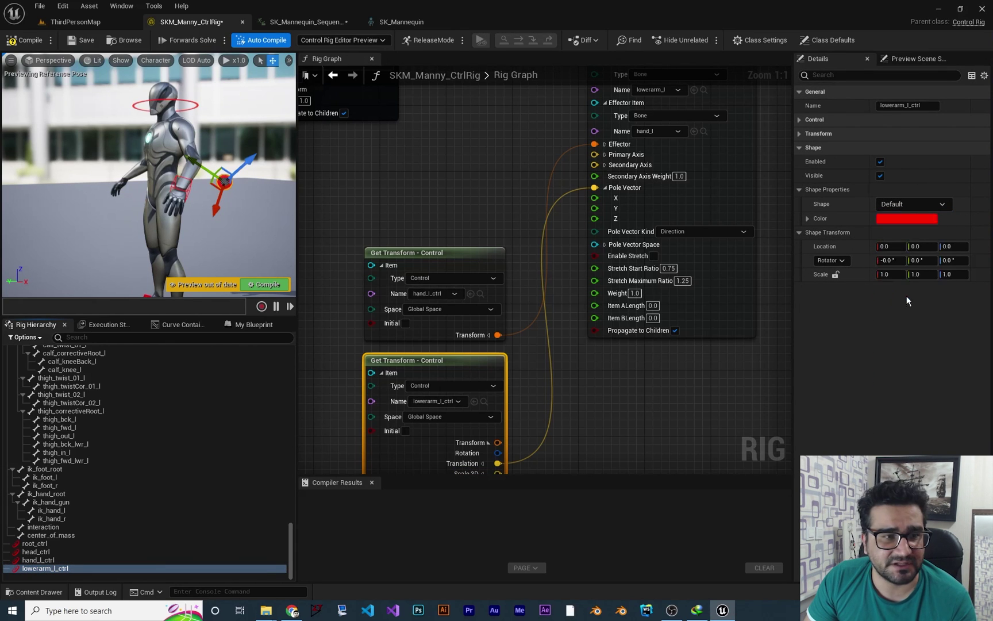
Set the Z rotation of the lowerarm_l_ctrl control's shape transform to 90°
scroll(249, 194, "up", 3)
left_click(249, 193)
right_click_drag(249, 193, 189, 212)
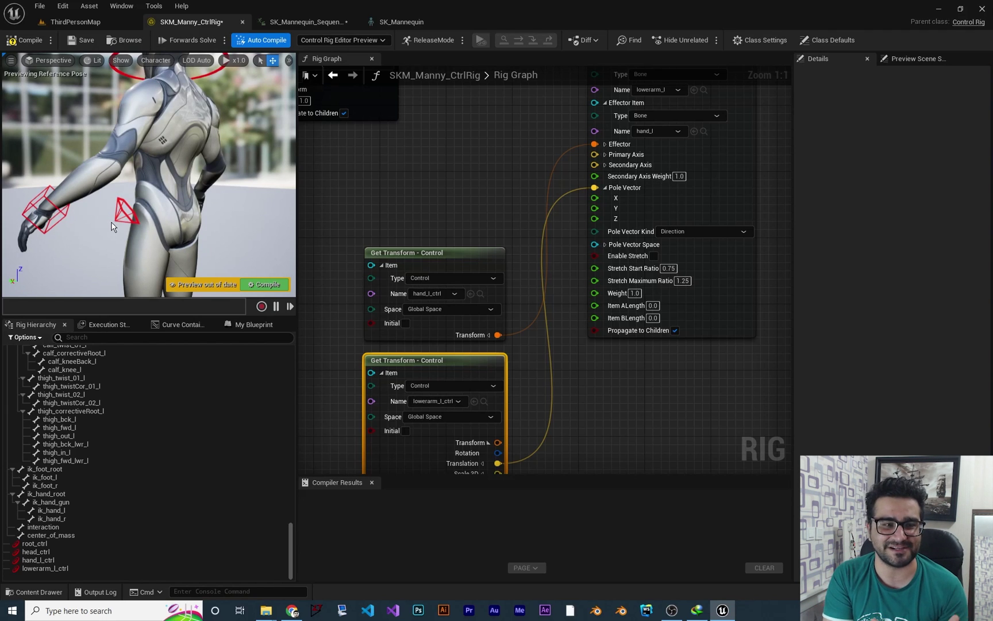
left_click(126, 216)
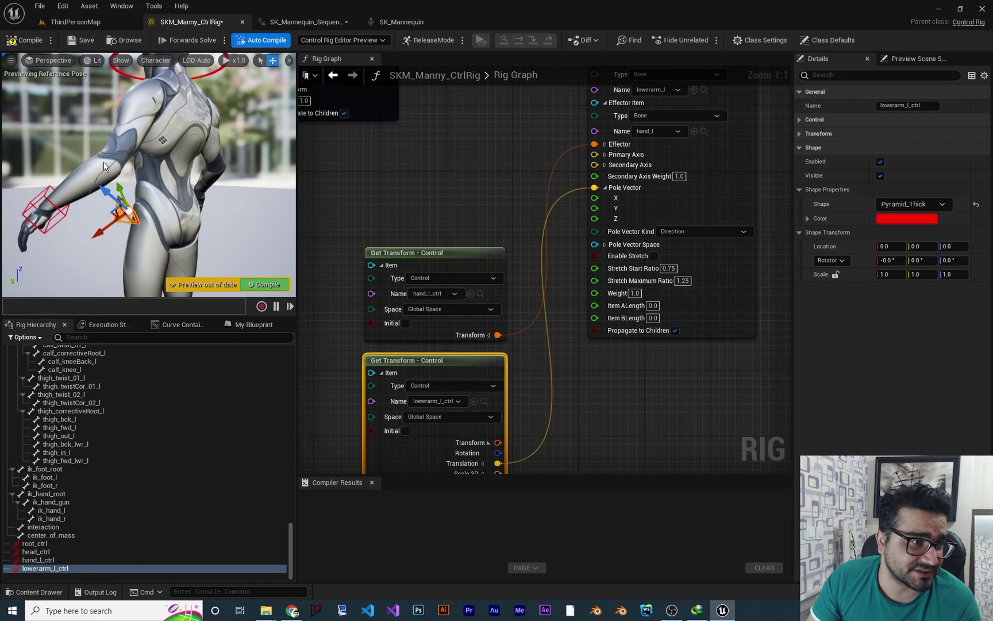
type("90")
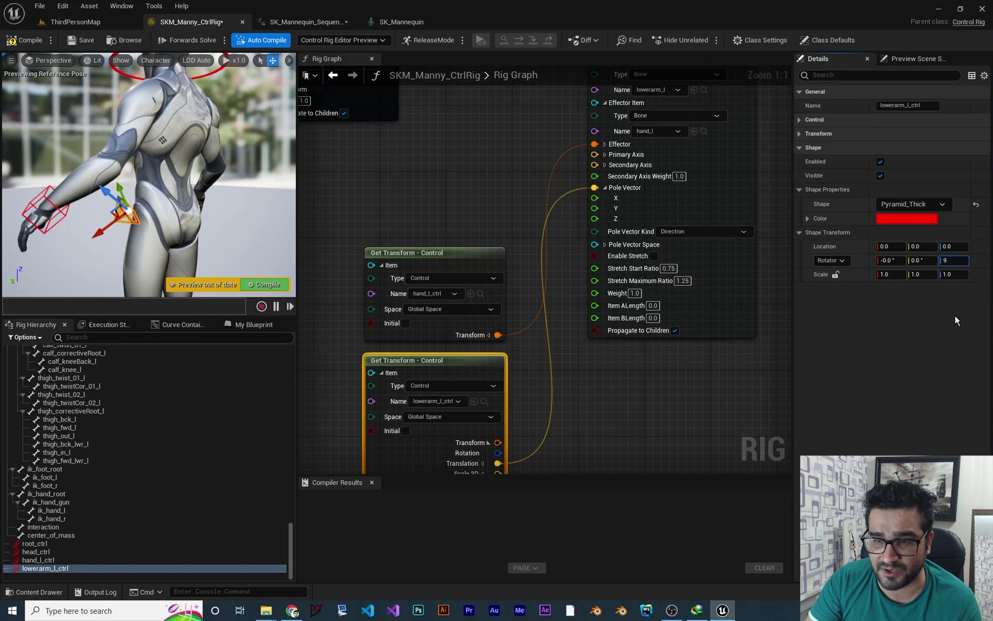
key("Return")
Set the lowerarm_l_ctrl control's offset transform from its current placement behind the elbow
scroll(148, 173, "up", 3)
right_click_drag(148, 173, 195, 173)
left_click(148, 173)
right_click_drag(127, 187, 138, 188)
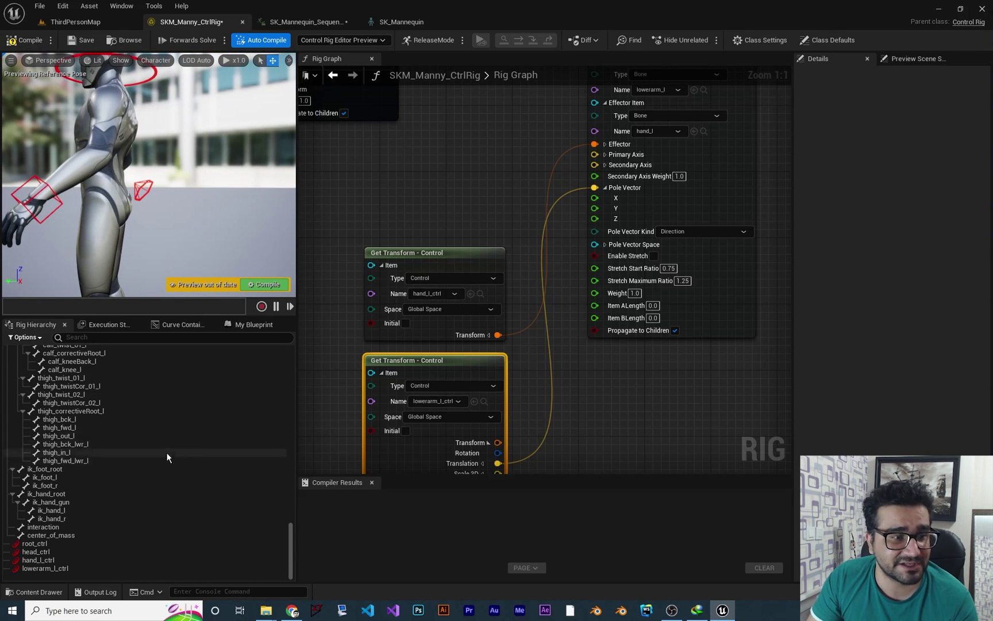
right_click(49, 570)
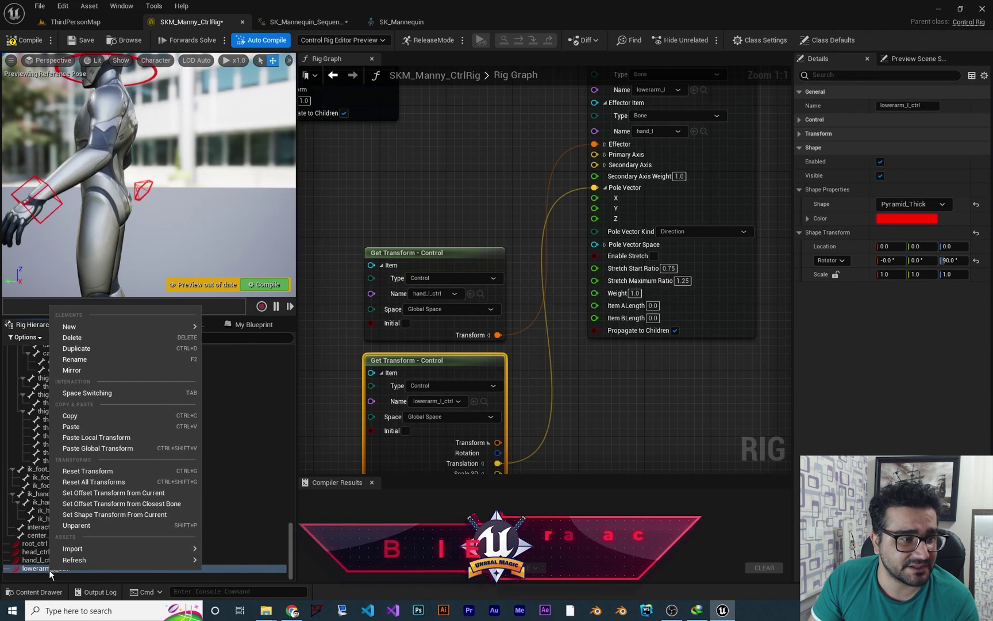
left_click(103, 493)
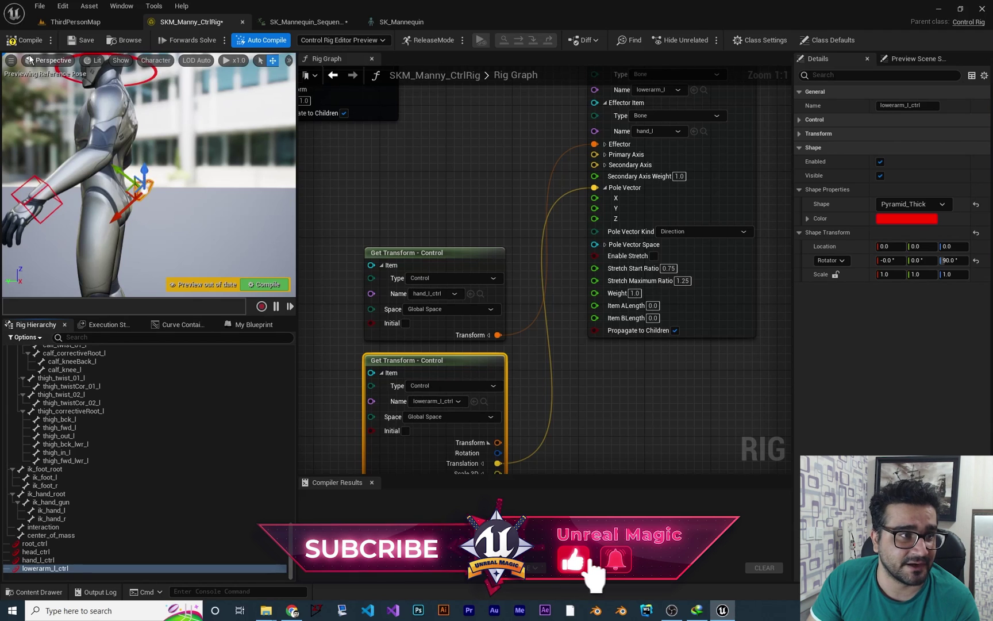
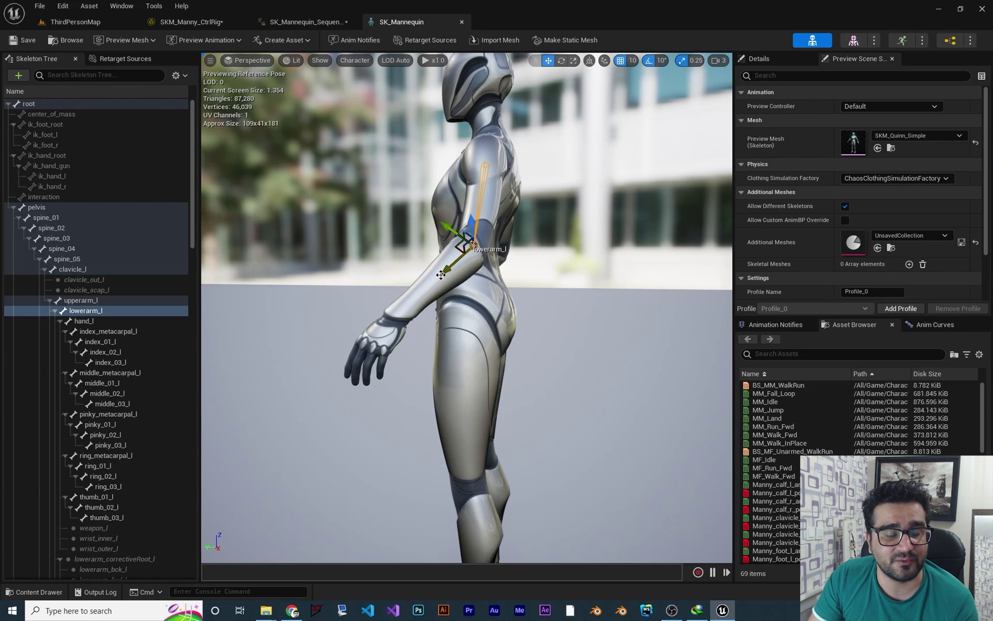
Return to the SKM_Manny_CtrlRig graph and expand the Basic IK node's Primary Axis and Secondary Axis values
left_click(196, 22)
left_click(584, 203)
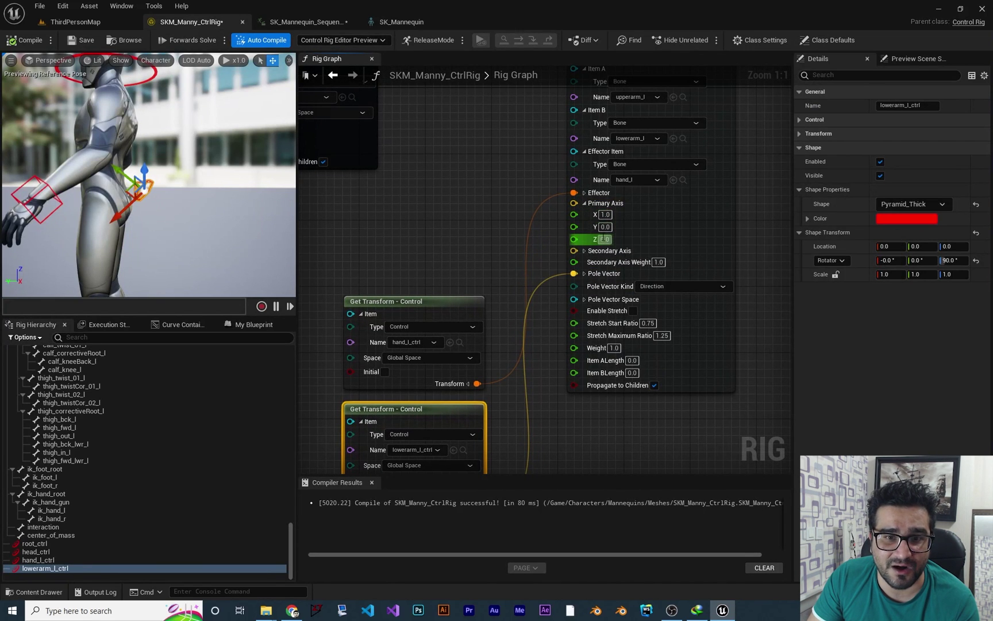
right_click_drag(600, 237, 596, 212)
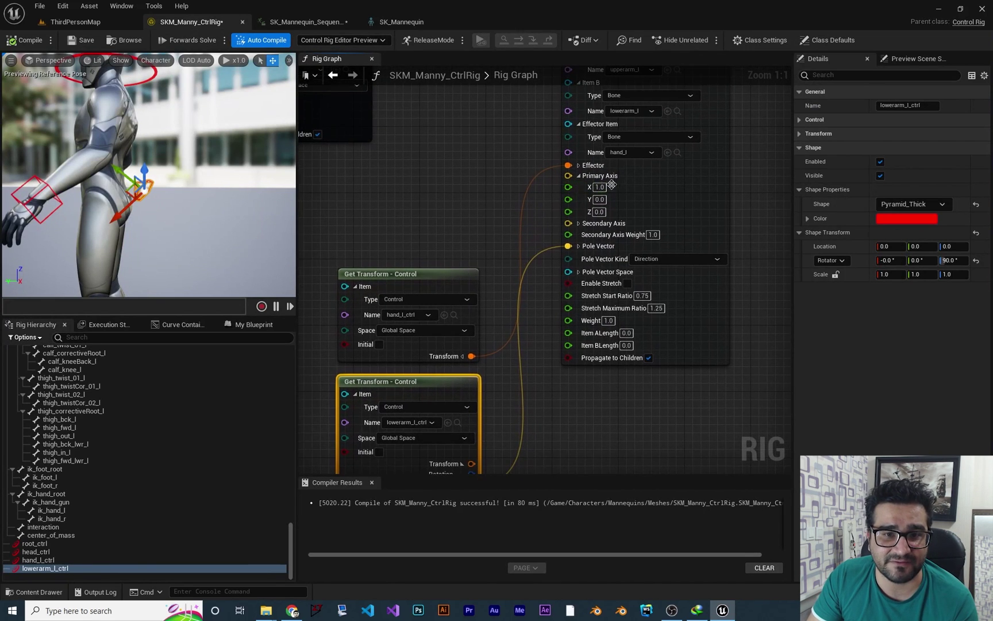
left_click(578, 223)
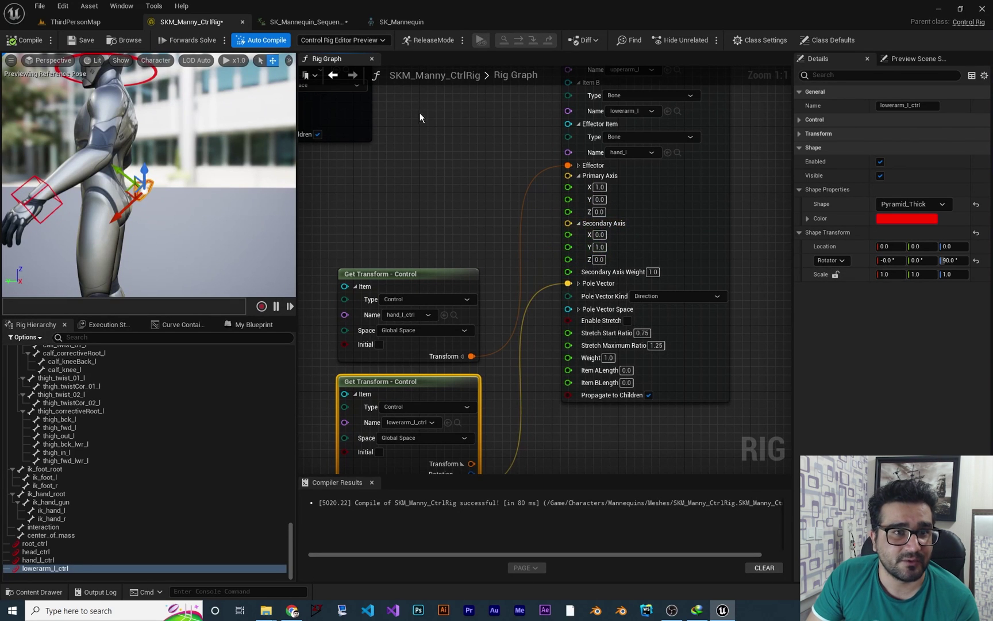
Check the lowerarm_l bone's axis directions in SK_Mannequin and set the Basic IK node's Secondary Axis Y to -1.0 in SKM_Manny_CtrlRig
left_click(400, 22)
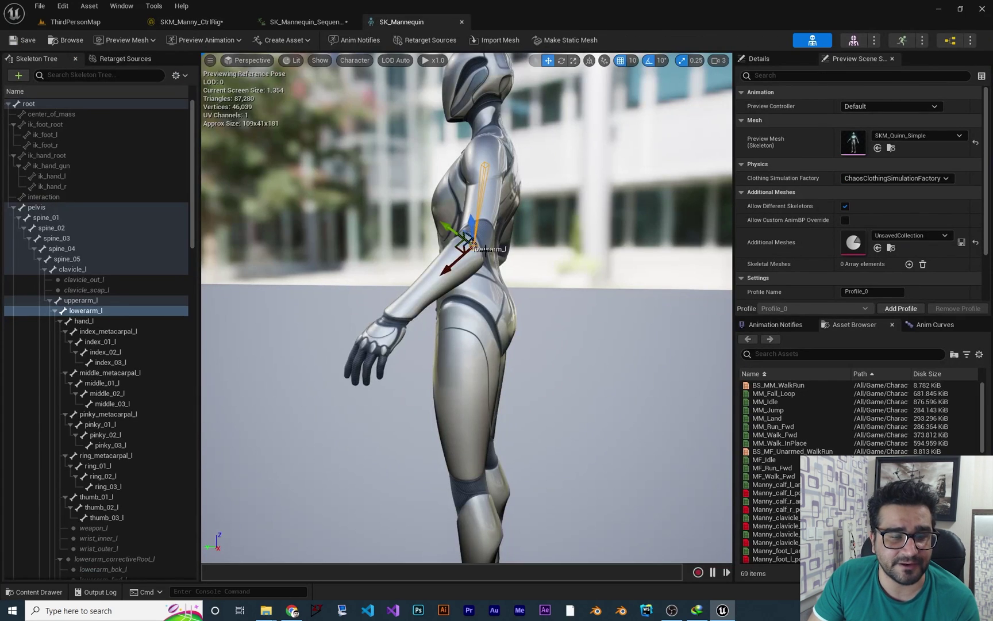
left_click_drag(462, 253, 509, 251, "alt")
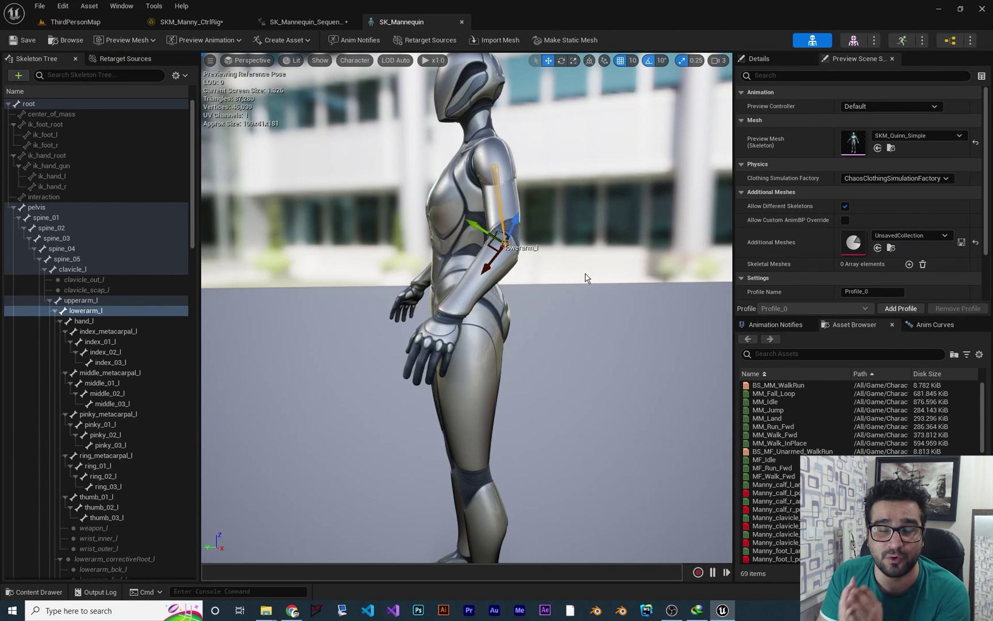
left_click(191, 21)
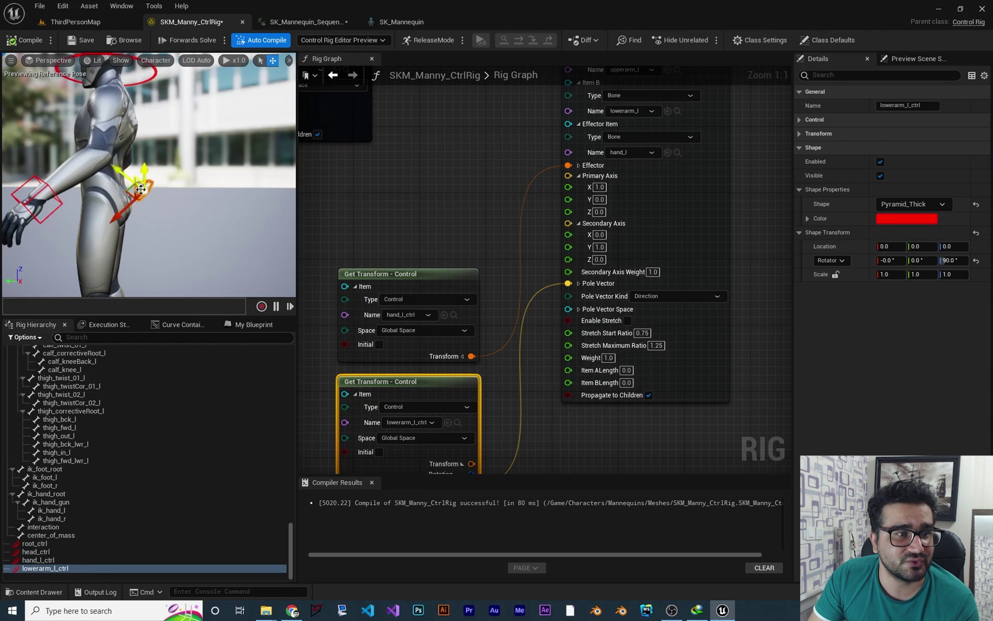
left_click(411, 22)
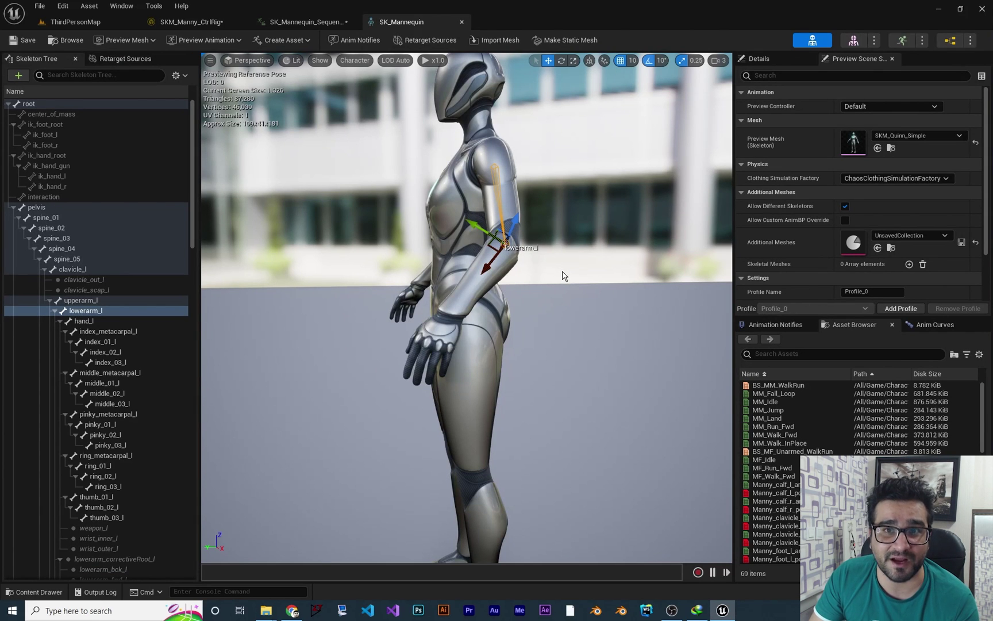
left_click(192, 22)
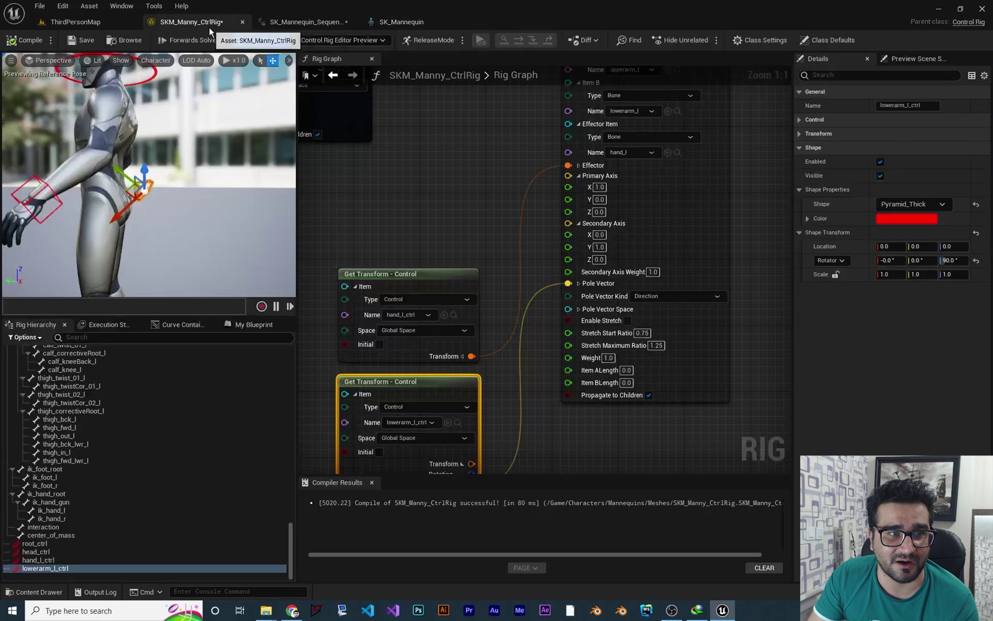
left_click(598, 247)
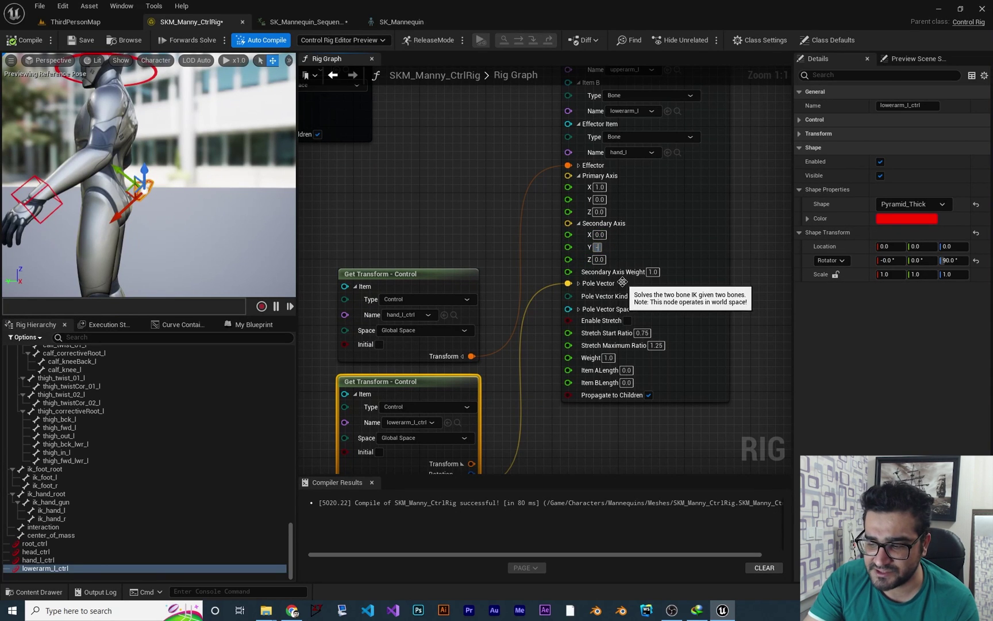
key("Return")
Connect the execution output of the head bone's Set Transform node to the Basic IK node's Execute input
right_click_drag(473, 171, 426, 179)
left_click_drag(392, 162, 595, 162)
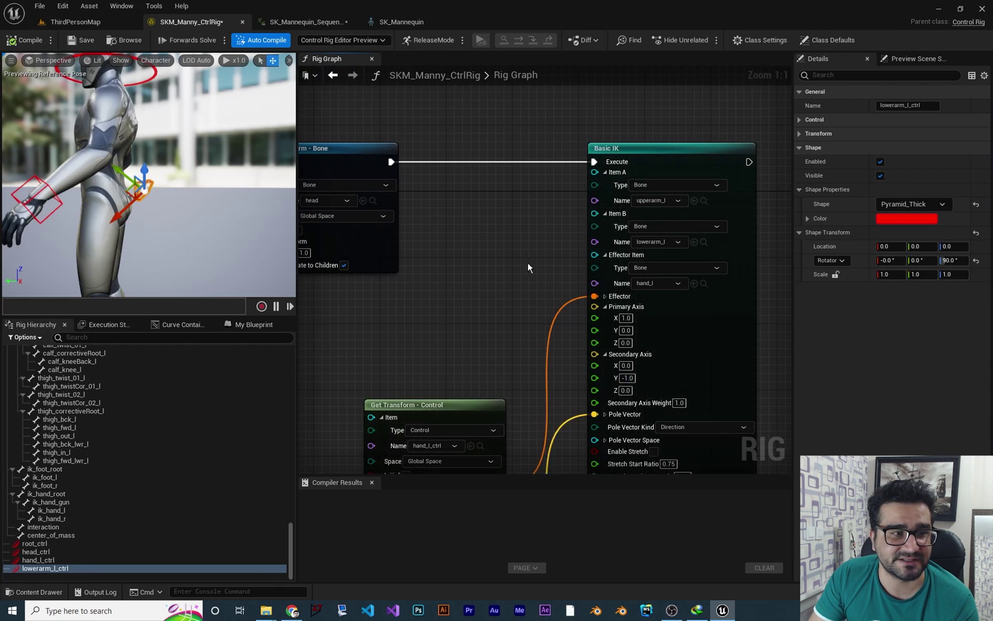
right_click_drag(450, 293, 491, 291)
Raise the hand_l_ctrl control in the preview to test how the left arm bends with the IK
left_click_drag(144, 173, 218, 173, "alt")
left_click(173, 189)
left_click(177, 185)
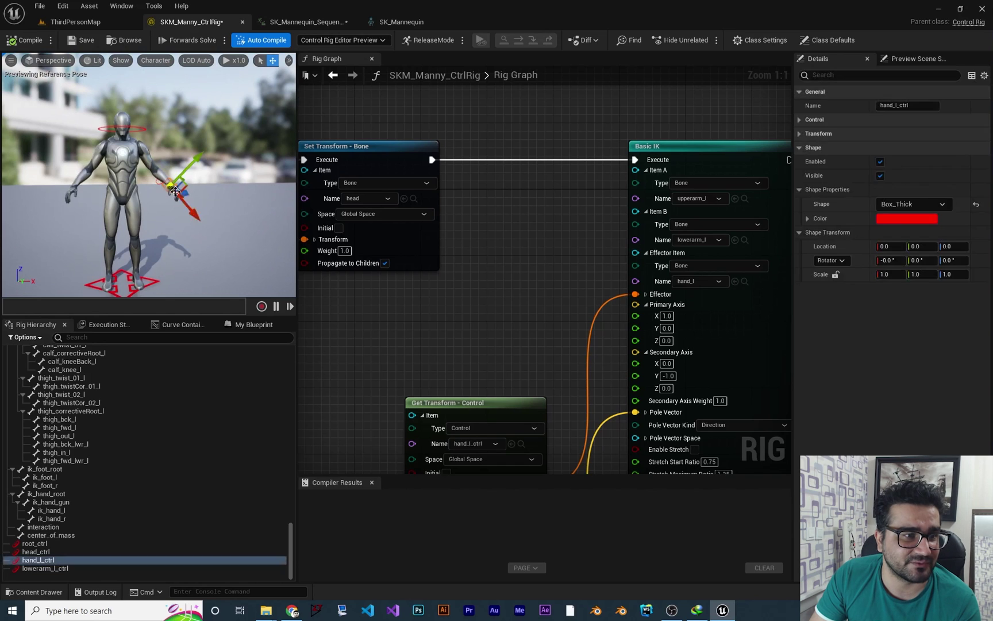
scroll(177, 186, "up", 3)
scroll(174, 182, "up", 3)
left_click_drag(189, 183, 198, 155)
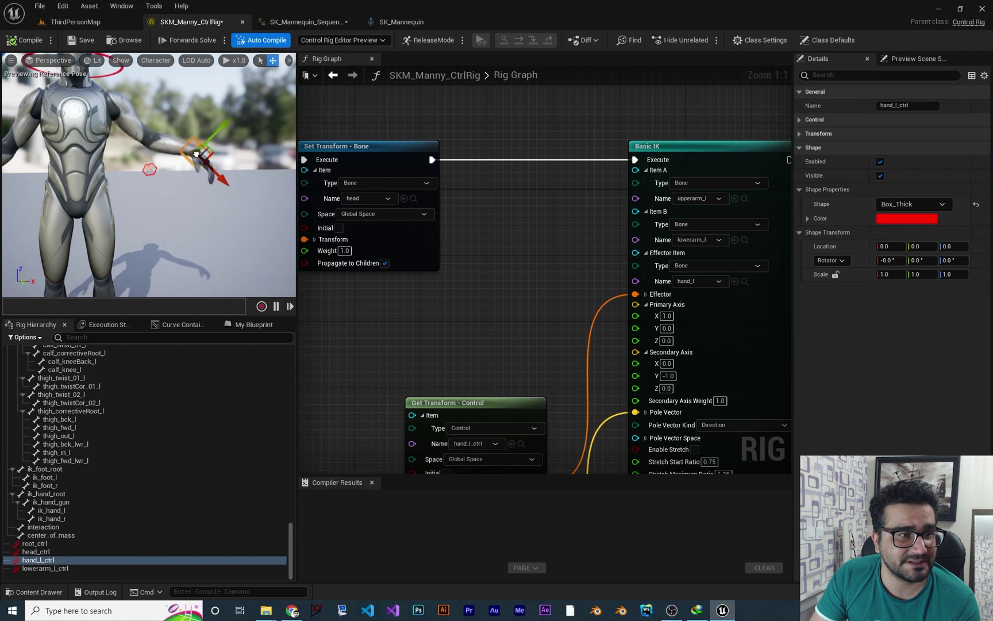
Move the lowerarm_l_ctrl control upward behind the mannequin to test its effect on the left elbow's direction
right_click_drag(198, 156, 241, 164)
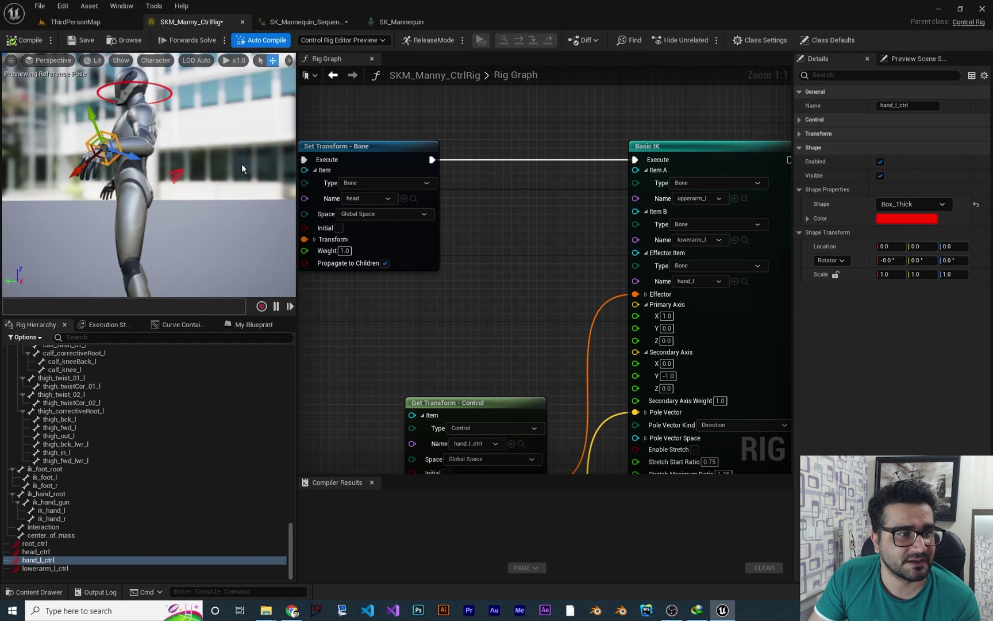
left_click(176, 174)
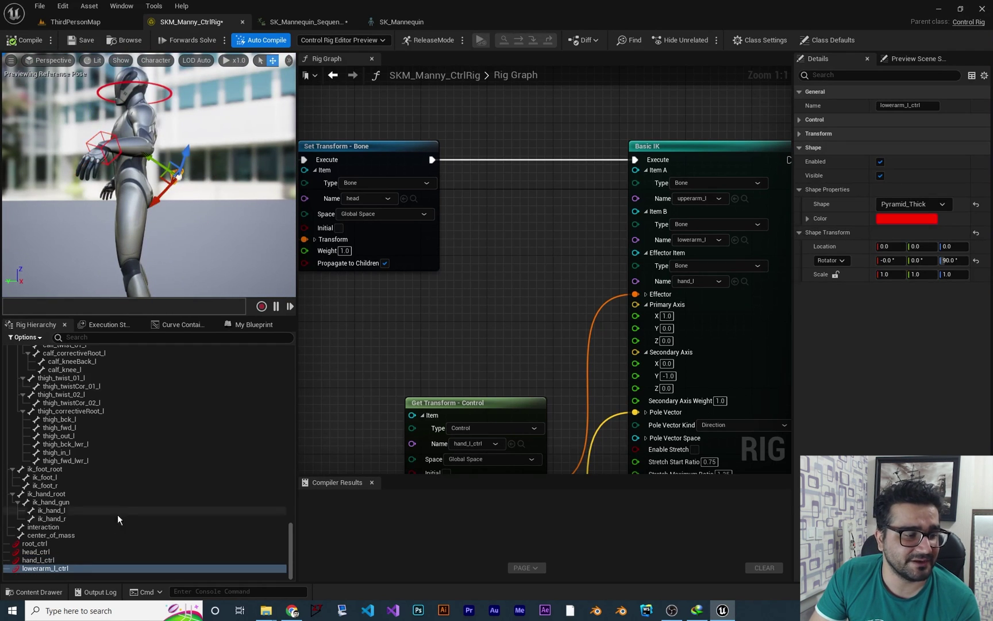
left_click_drag(174, 173, 184, 139)
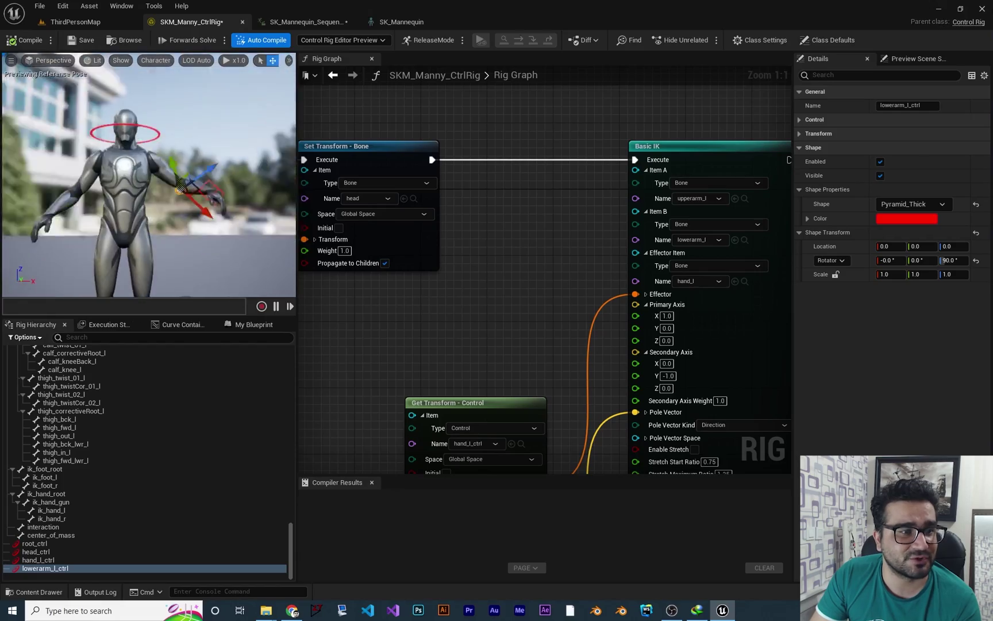